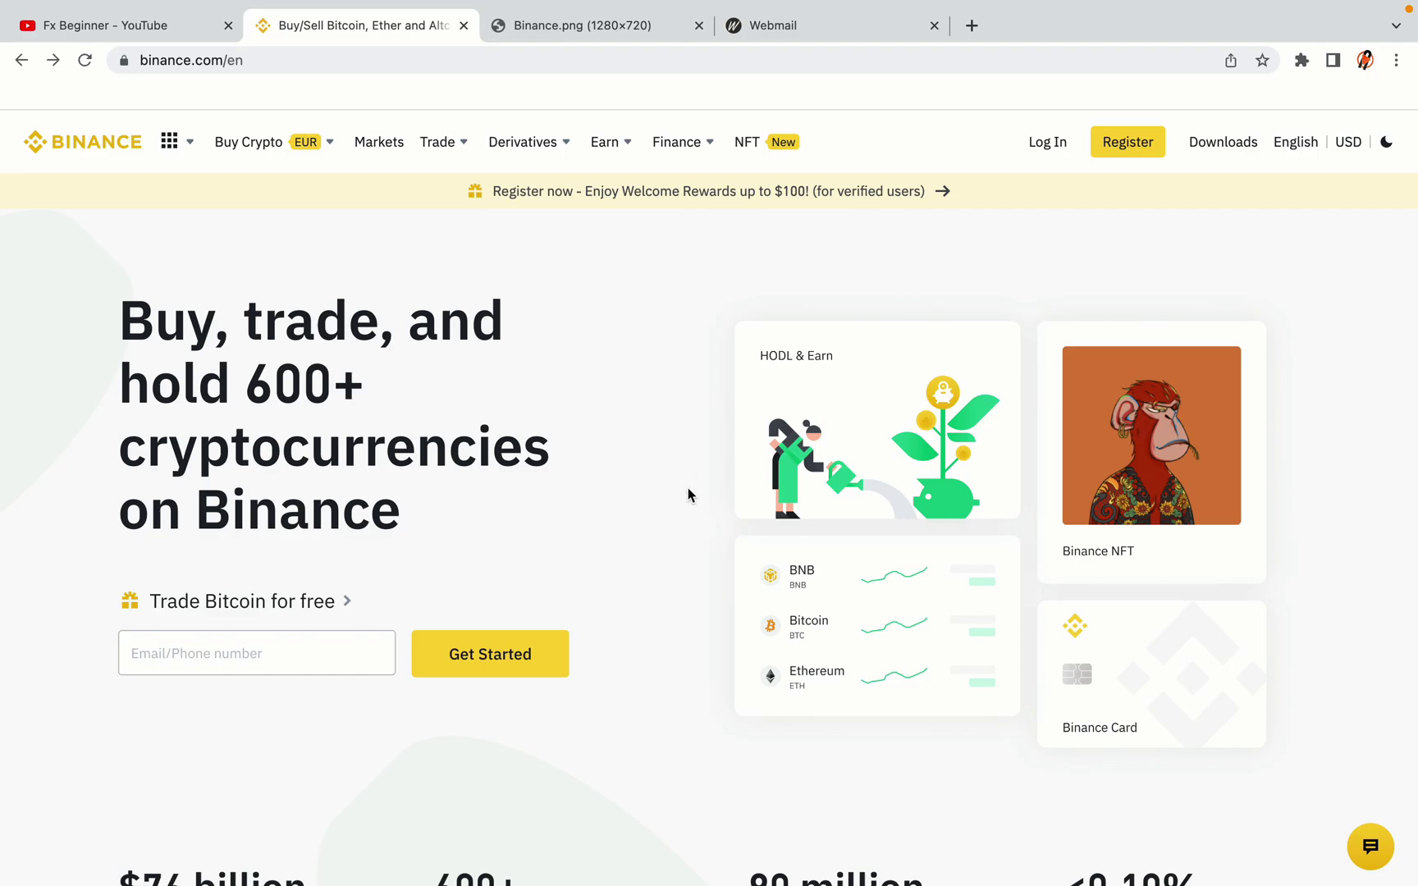
Step: Scroll through the Binance homepage to browse its content
{"action": "scroll", "coordinate": [688, 489], "scroll_direction": "down", "scroll_amount": 5}
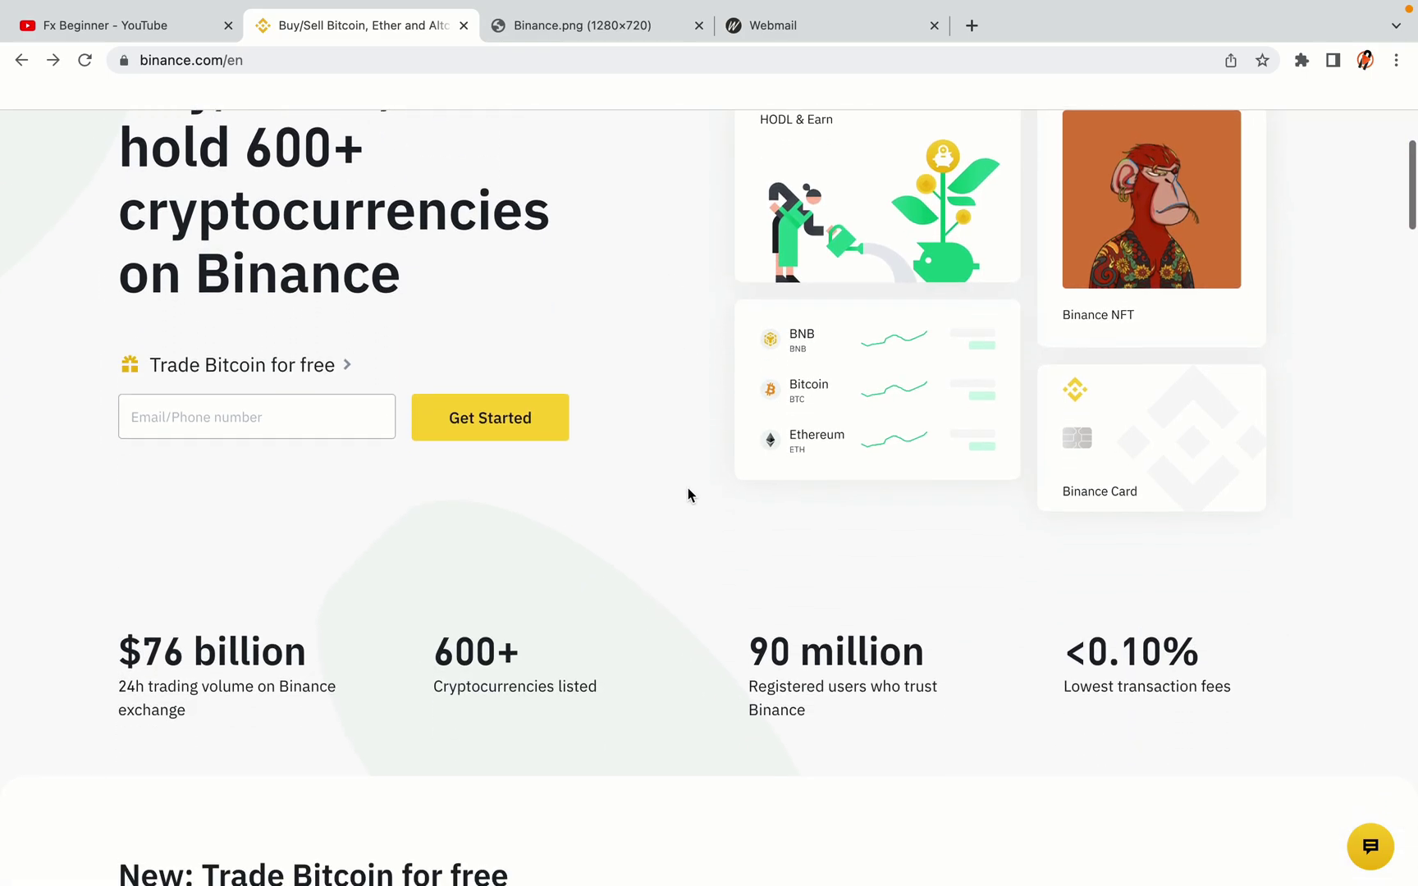
{"action": "scroll", "coordinate": [688, 489], "scroll_direction": "down", "scroll_amount": 5}
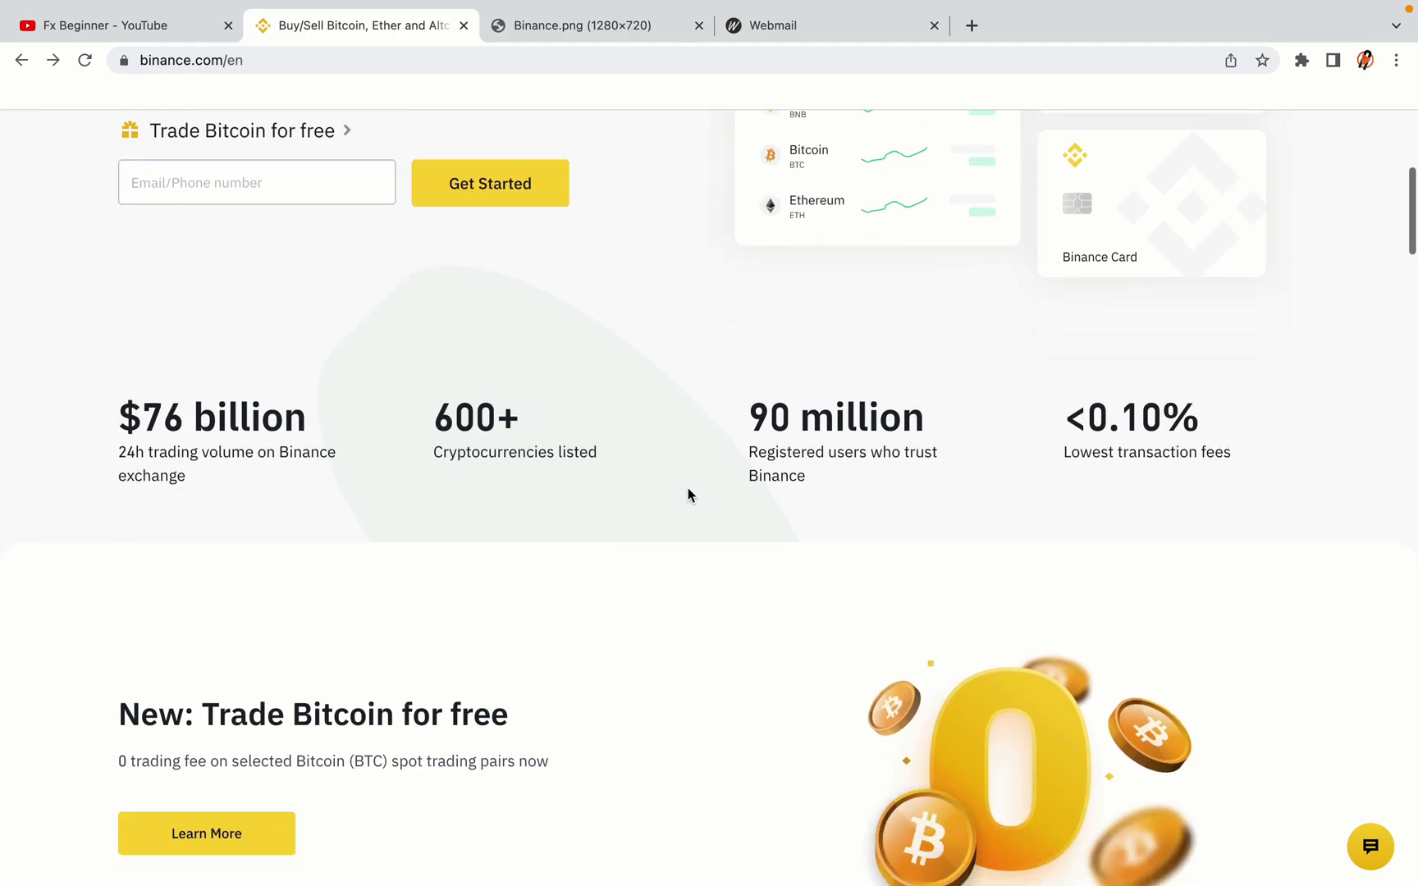
{"action": "scroll", "coordinate": [687, 489], "scroll_direction": "down", "scroll_amount": 1}
{"action": "scroll", "coordinate": [688, 489], "scroll_direction": "up", "scroll_amount": 3}
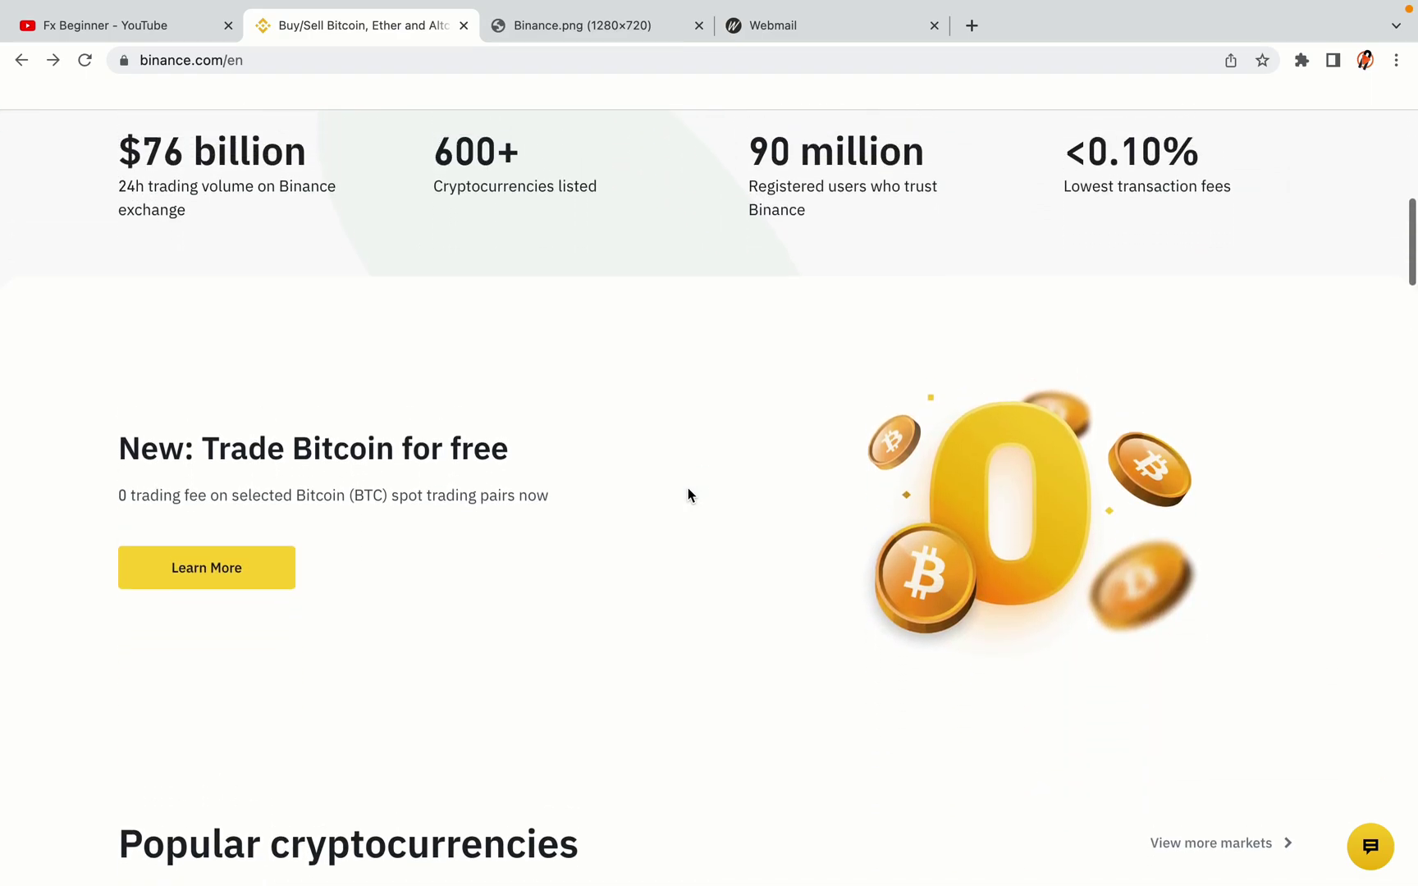
{"action": "scroll", "coordinate": [687, 495], "scroll_direction": "down", "scroll_amount": 8}
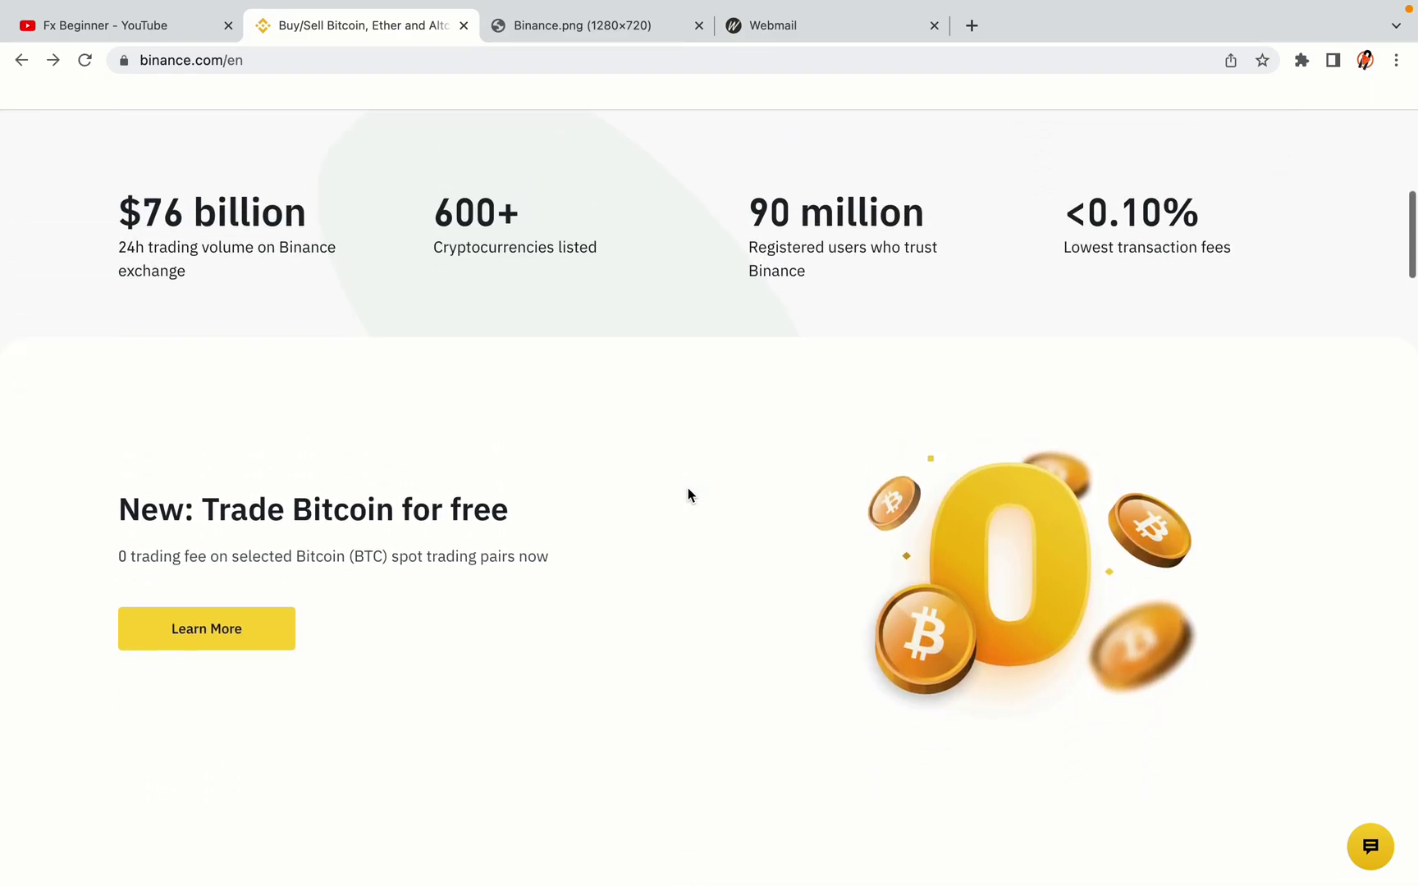
{"action": "scroll", "coordinate": [687, 492], "scroll_direction": "down", "scroll_amount": 2}
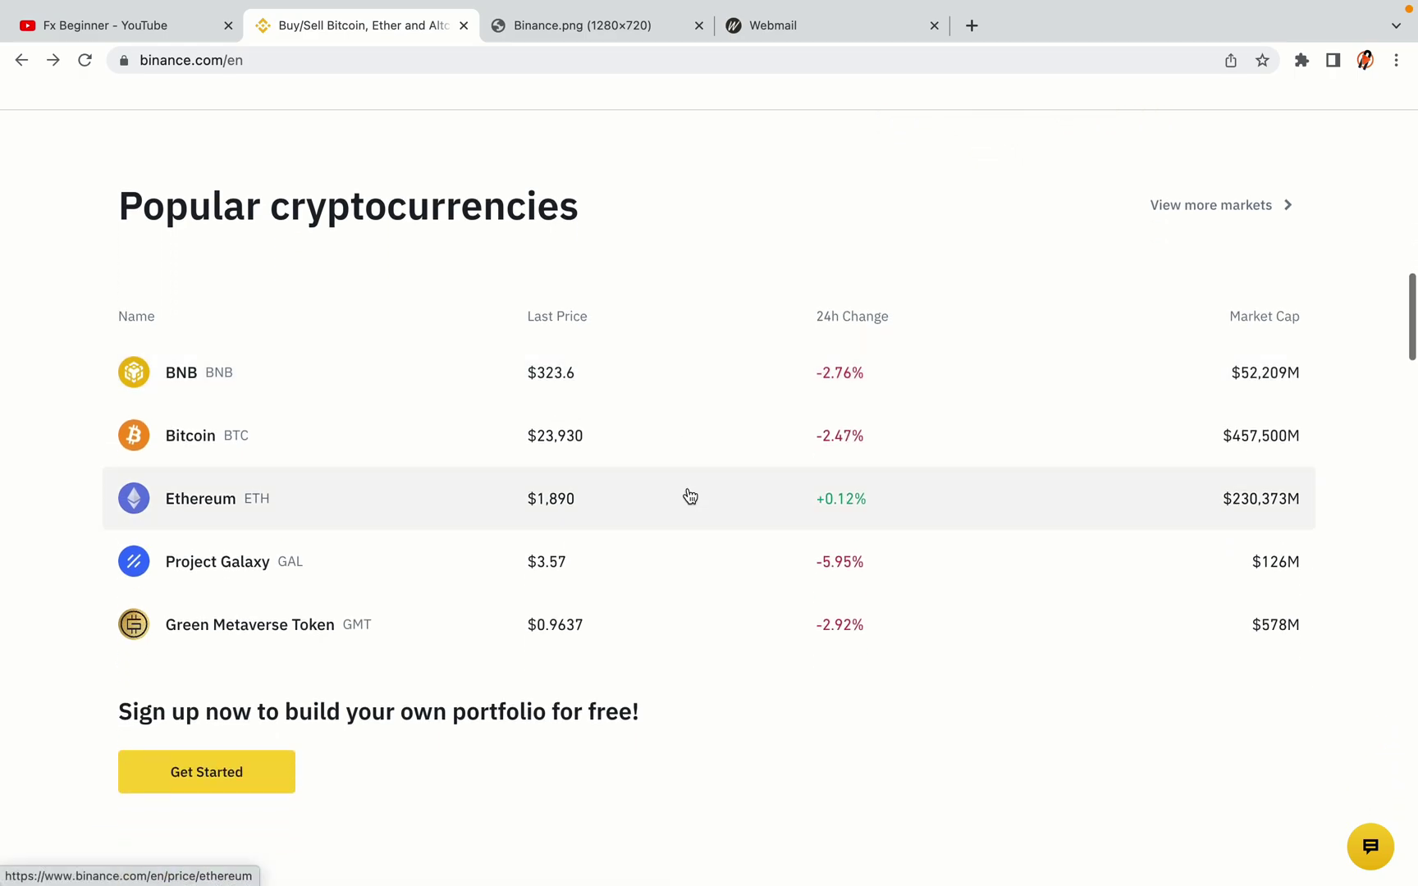
{"action": "scroll", "coordinate": [689, 496], "scroll_direction": "down", "scroll_amount": 8}
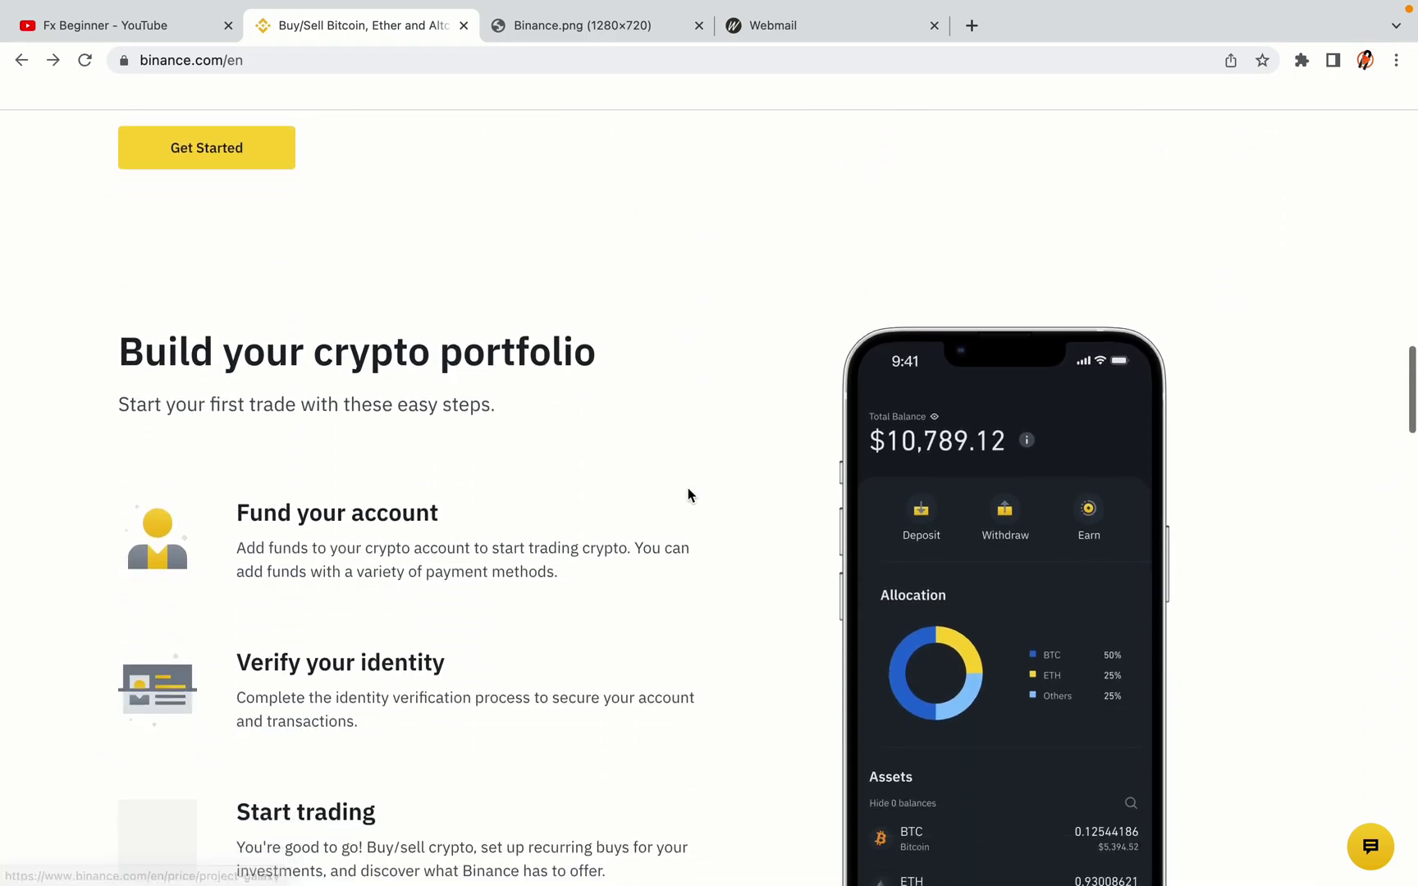
{"action": "scroll", "coordinate": [688, 494], "scroll_direction": "down", "scroll_amount": 1}
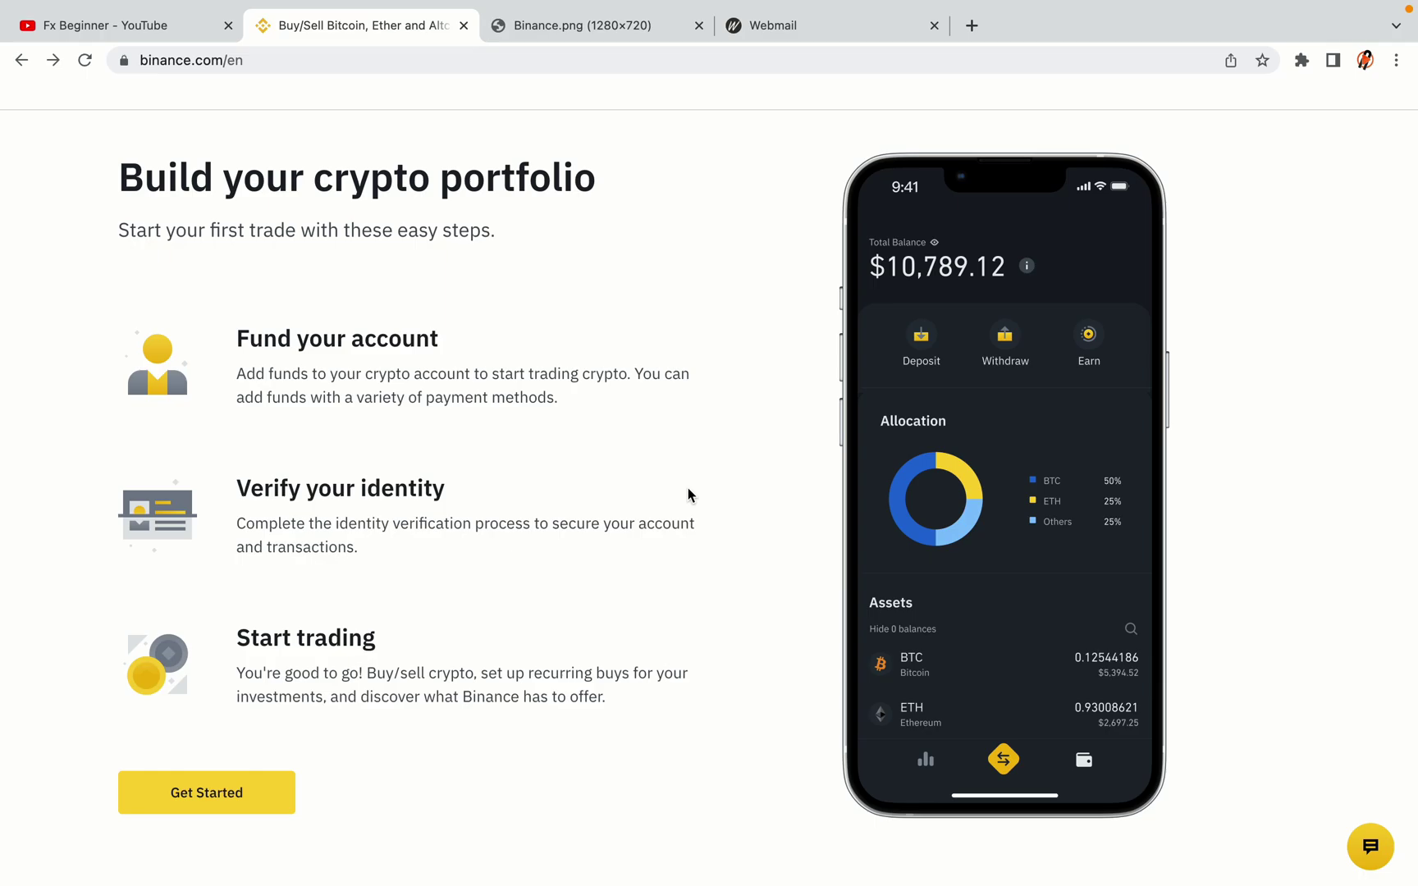
{"action": "scroll", "coordinate": [688, 494], "scroll_direction": "down", "scroll_amount": 9}
{"action": "scroll", "coordinate": [689, 496], "scroll_direction": "down", "scroll_amount": 9}
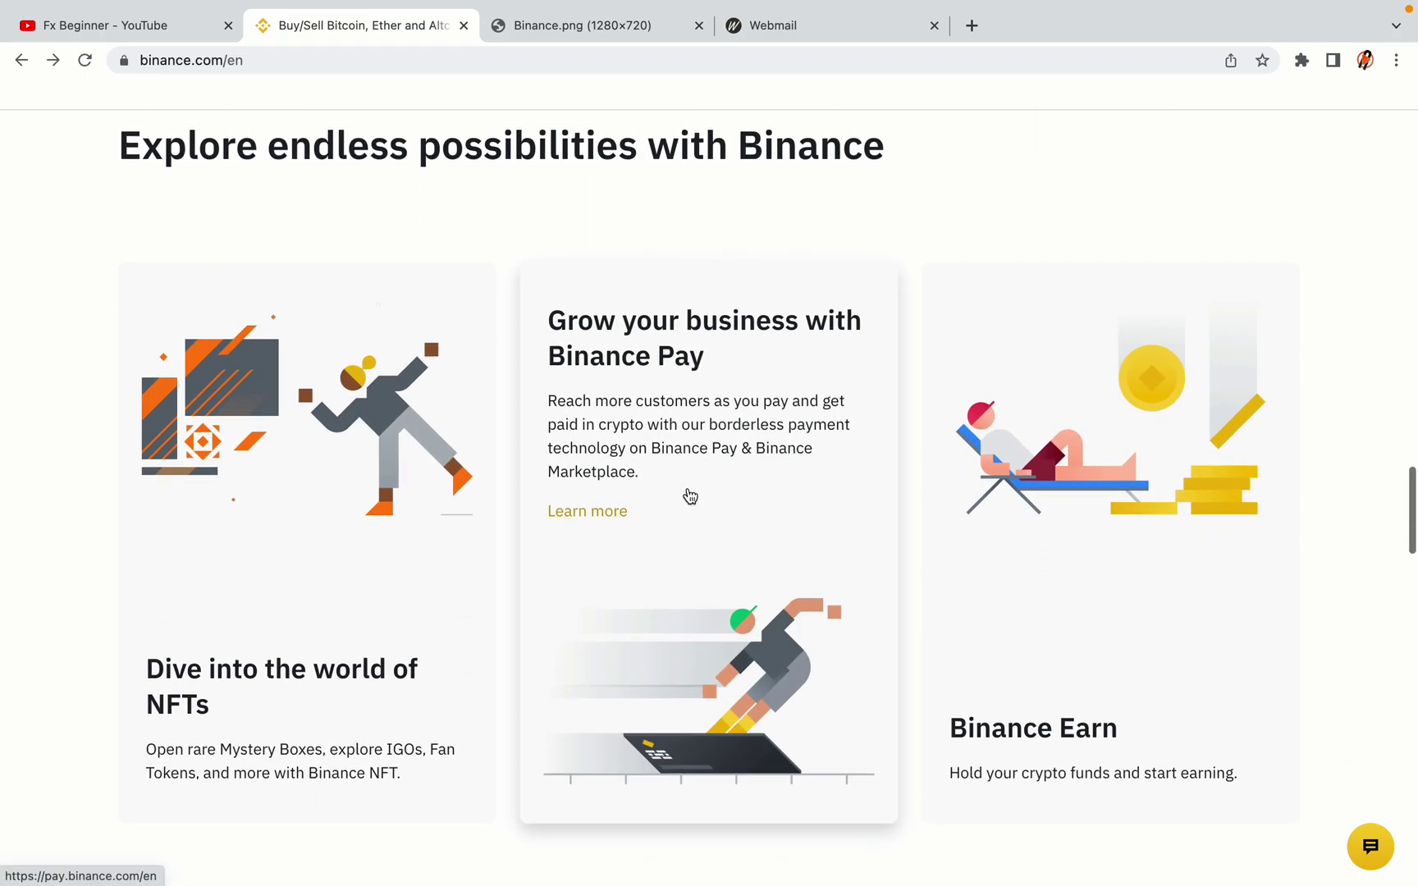
{"action": "scroll", "coordinate": [687, 494], "scroll_direction": "down", "scroll_amount": 2}
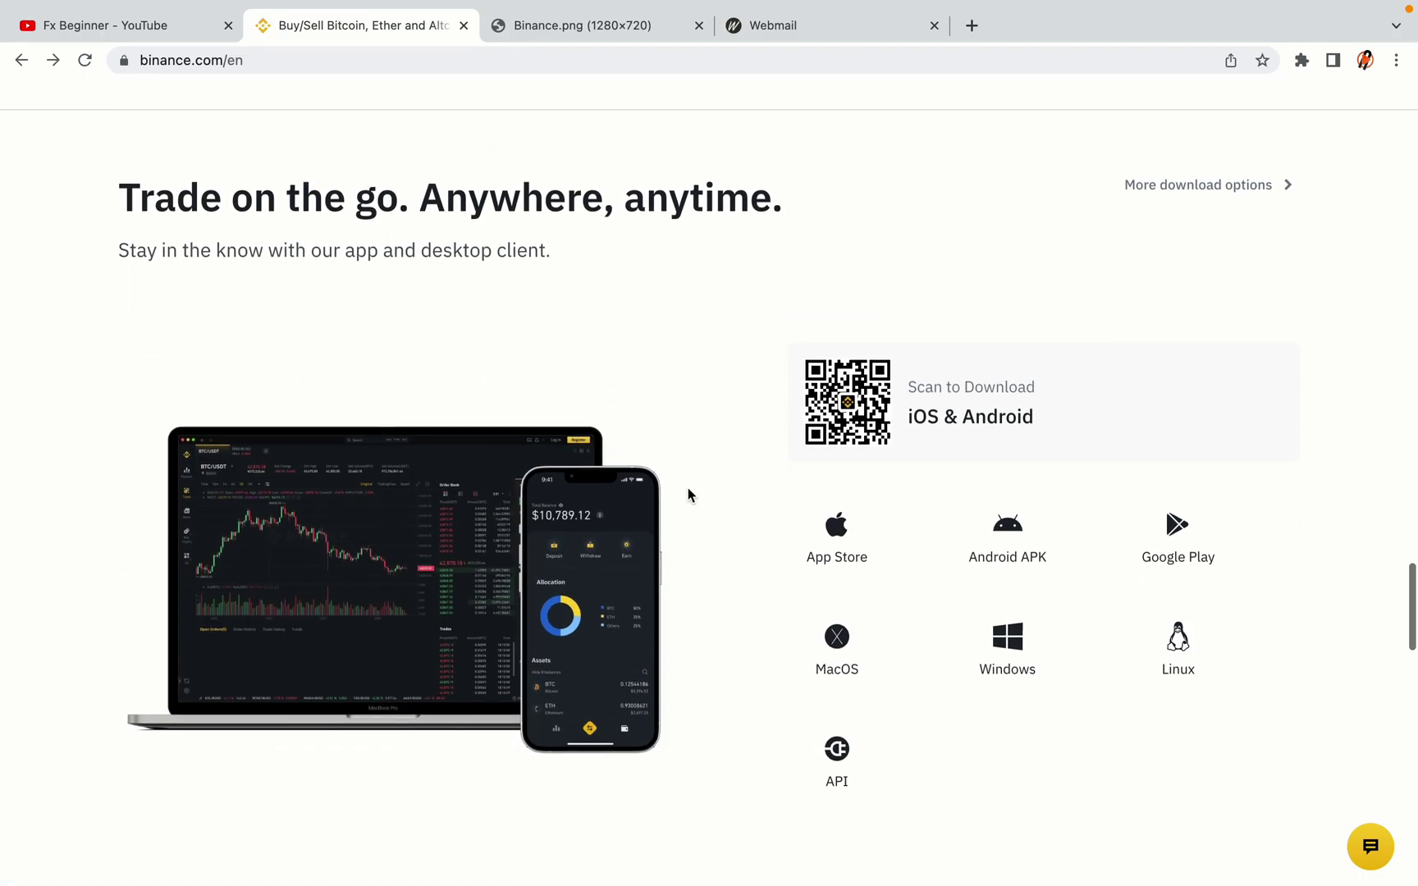
{"action": "scroll", "coordinate": [688, 494], "scroll_direction": "down", "scroll_amount": 7}
{"action": "scroll", "coordinate": [688, 494], "scroll_direction": "down", "scroll_amount": 2}
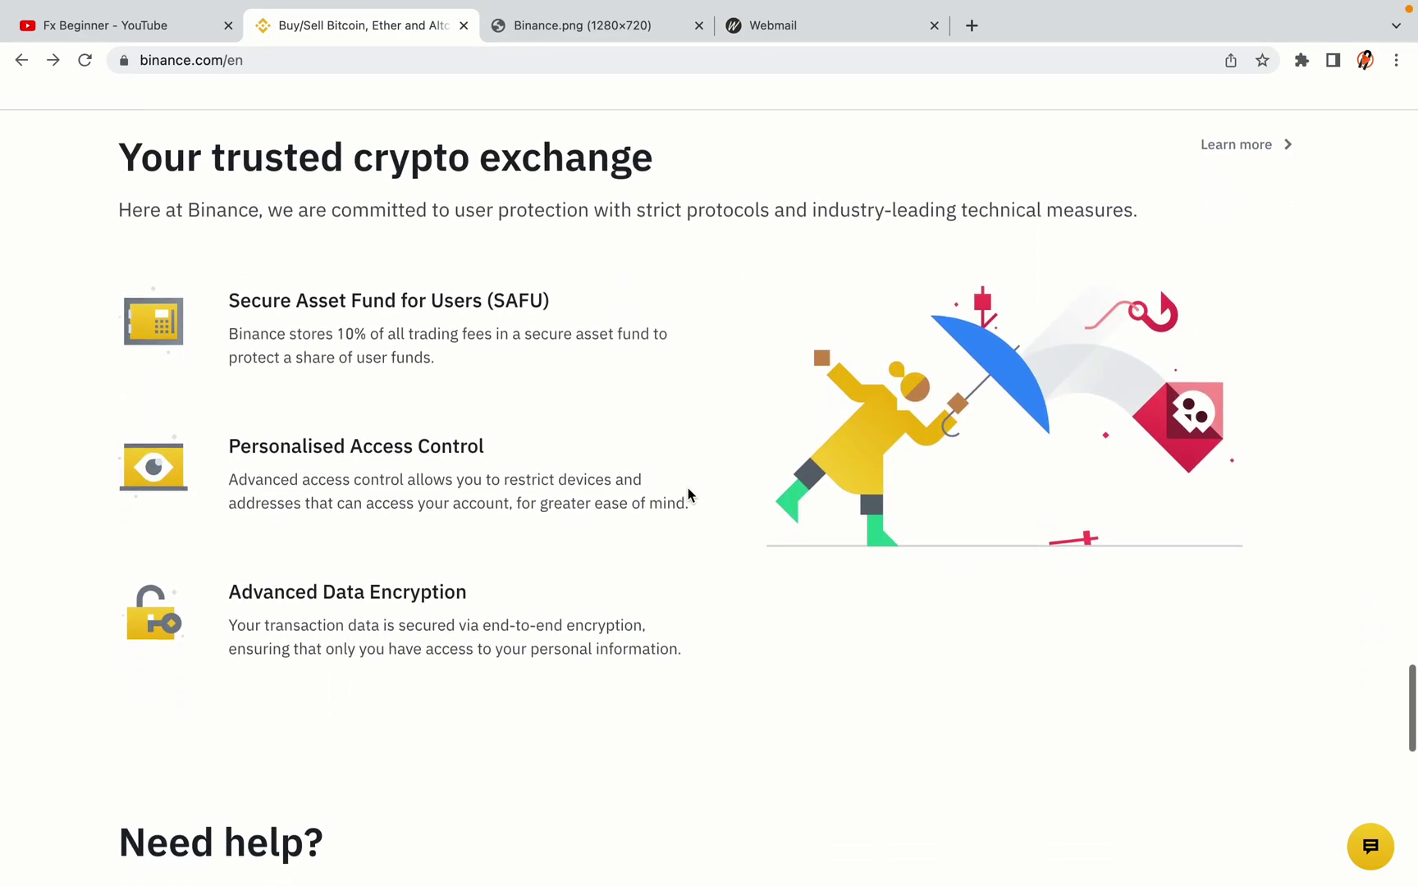
{"action": "scroll", "coordinate": [688, 487], "scroll_direction": "down", "scroll_amount": 8}
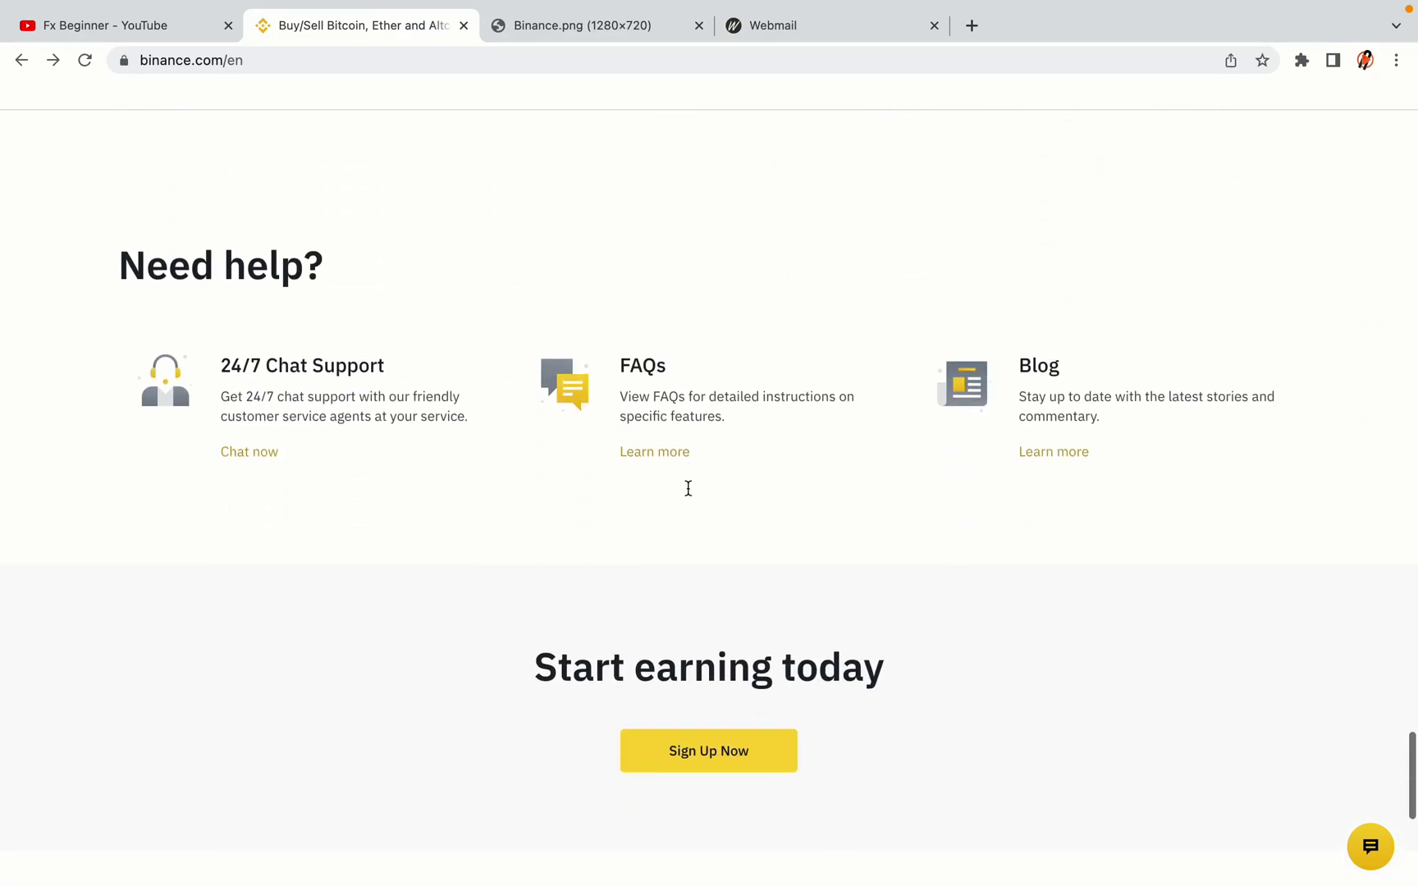
{"action": "scroll", "coordinate": [687, 489], "scroll_direction": "up", "scroll_amount": 4}
{"action": "scroll", "coordinate": [688, 490], "scroll_direction": "up", "scroll_amount": 20}
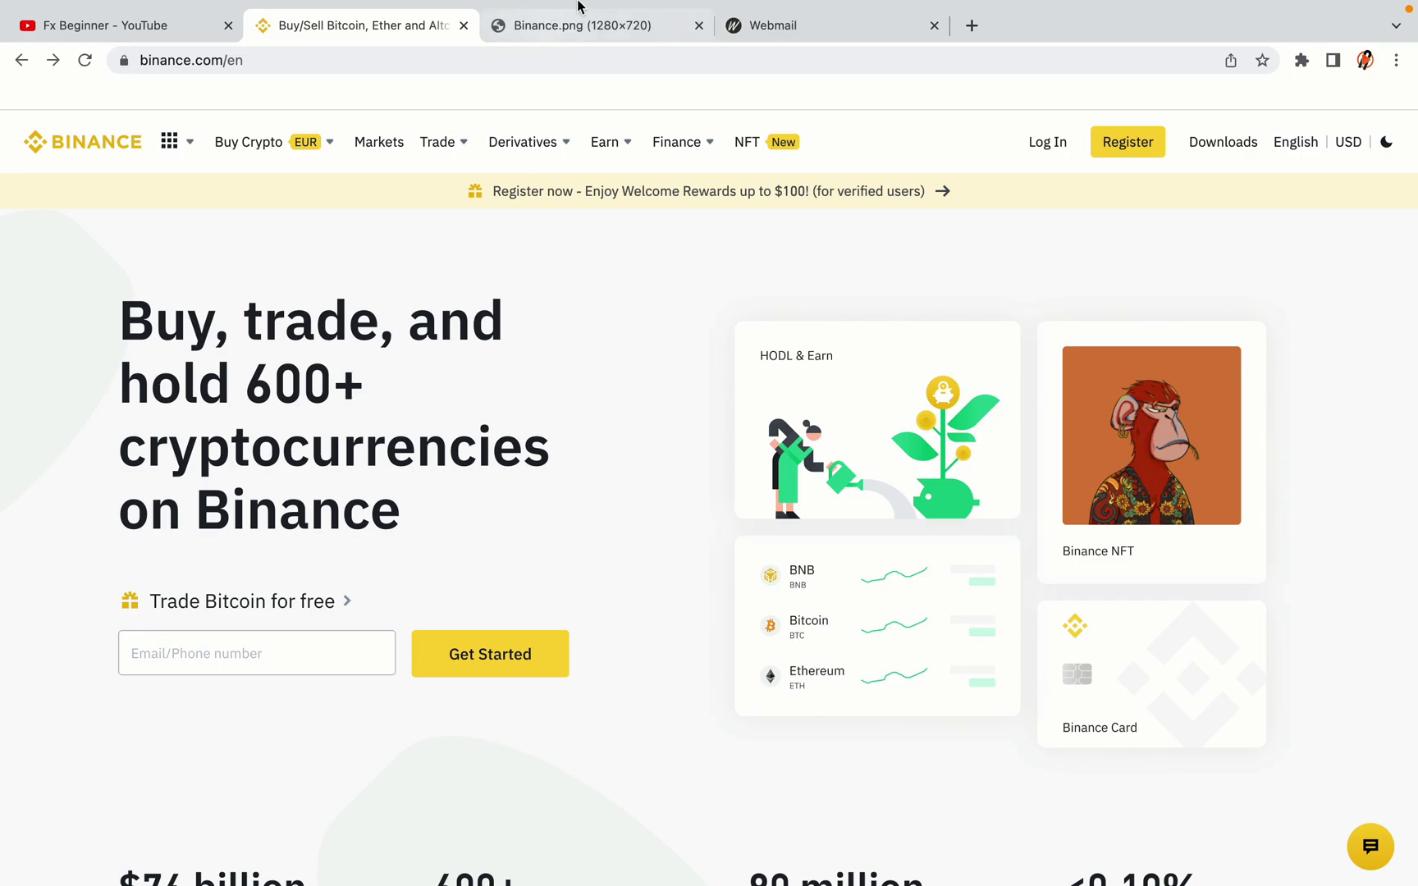
Step: Glance at the saved Binance.png image, then start registering a new Binance account
{"action": "left_click", "coordinate": [592, 23]}
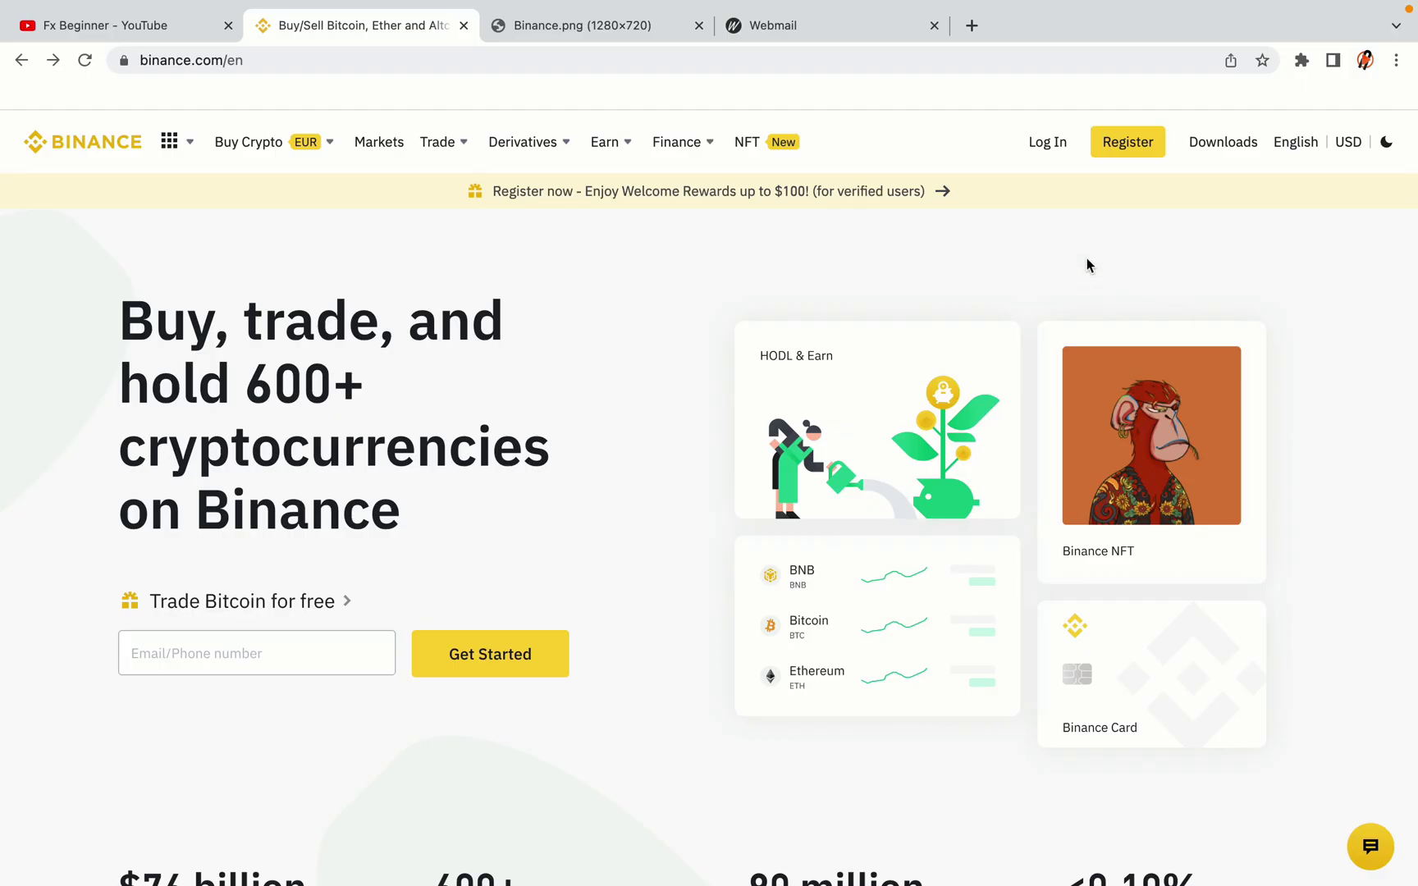
{"action": "left_click", "coordinate": [1140, 154]}
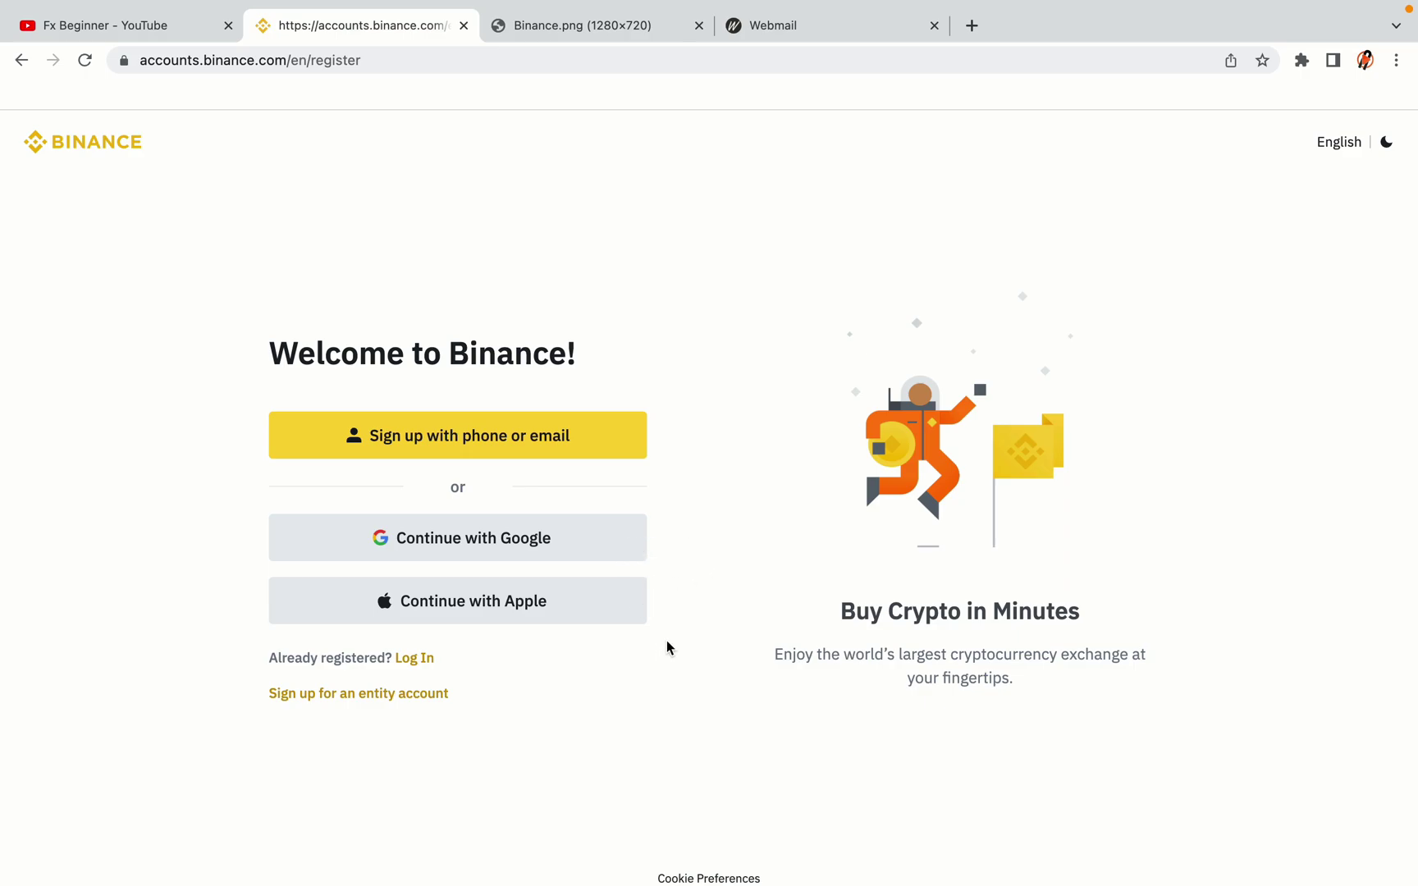
Step: Sign up with email, enter the email and a password, accept the terms, and create the personal account
{"action": "left_click", "coordinate": [583, 452]}
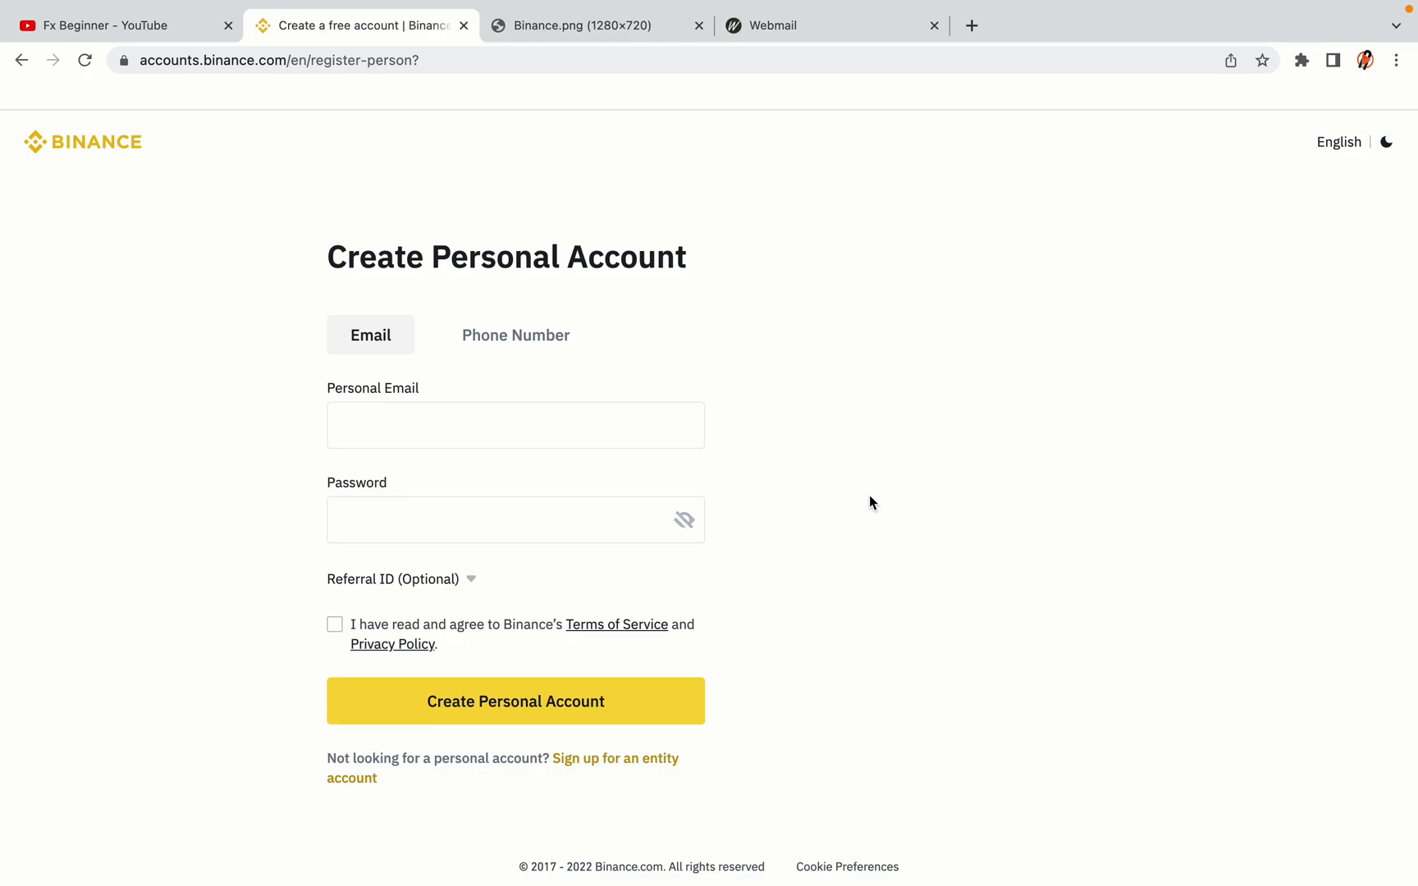
{"action": "left_click", "coordinate": [655, 513]}
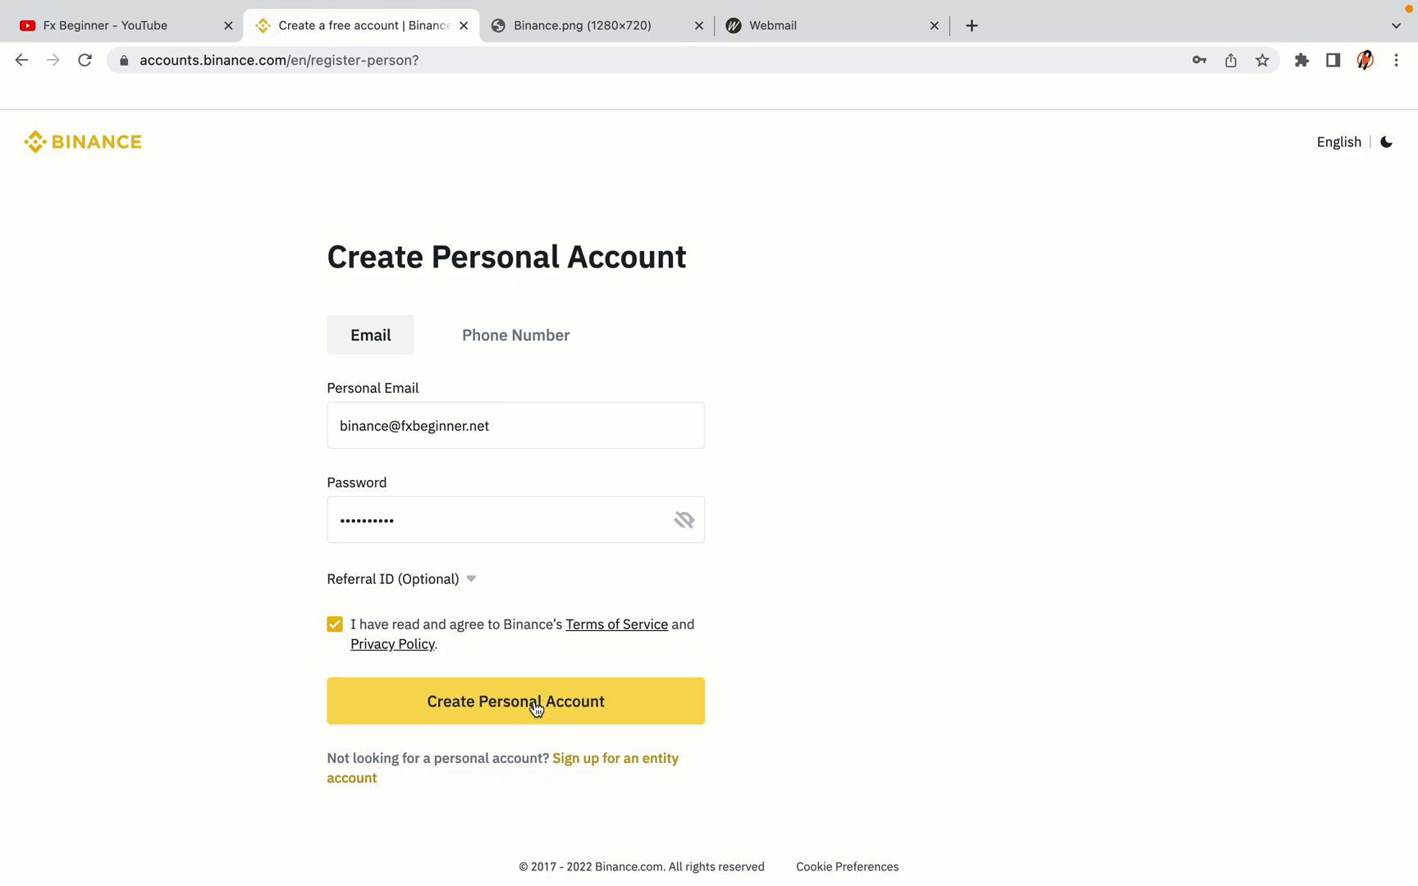
{"action": "left_click", "coordinate": [541, 711]}
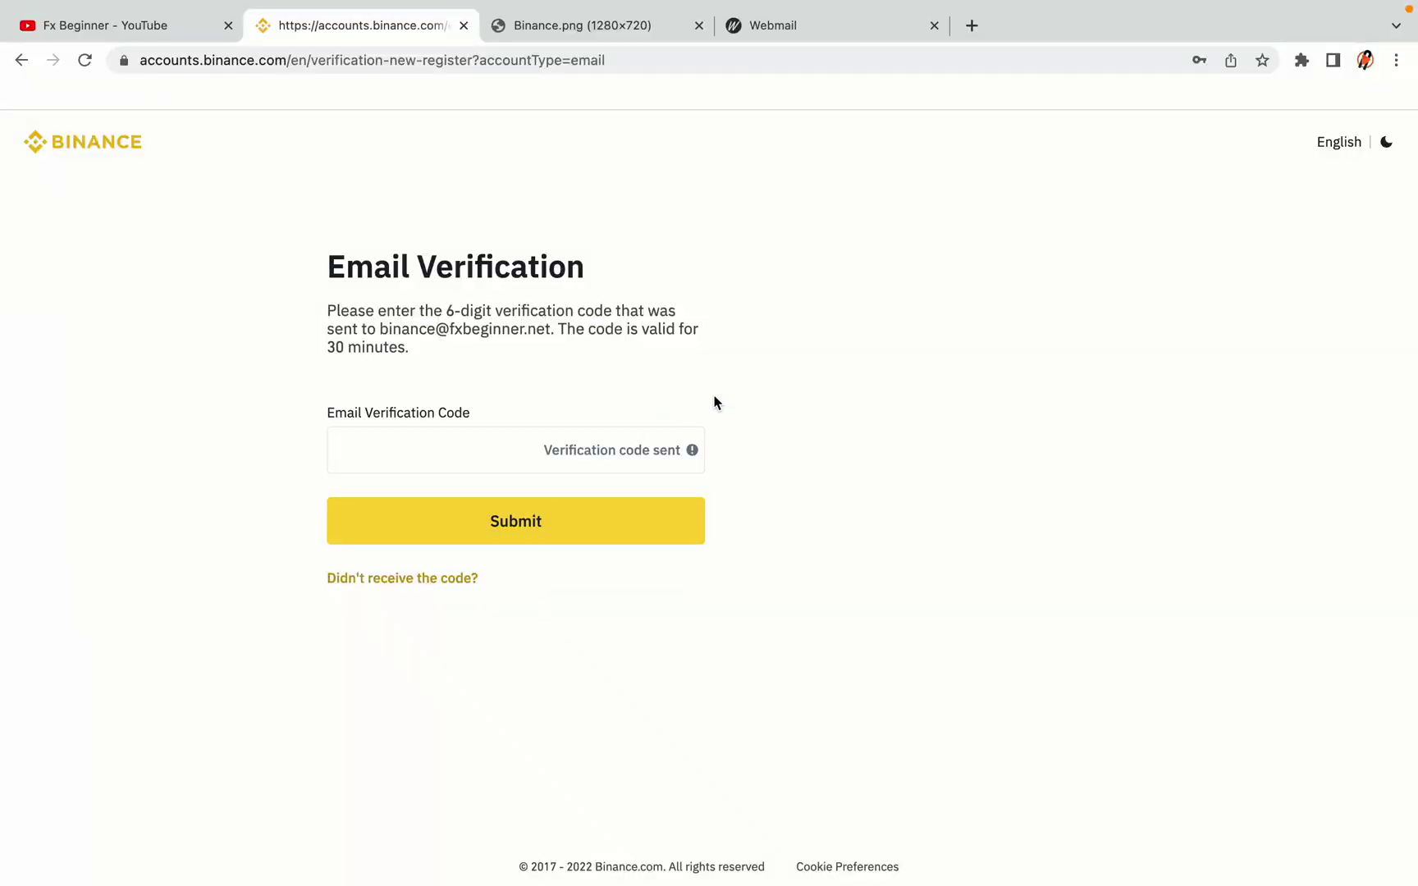
Step: Bring the Webmail tab into view to find Binance's 'Confirm Your Registration' message
{"action": "left_click_drag", "start_coordinate": [807, 26], "coordinate": [572, 26]}
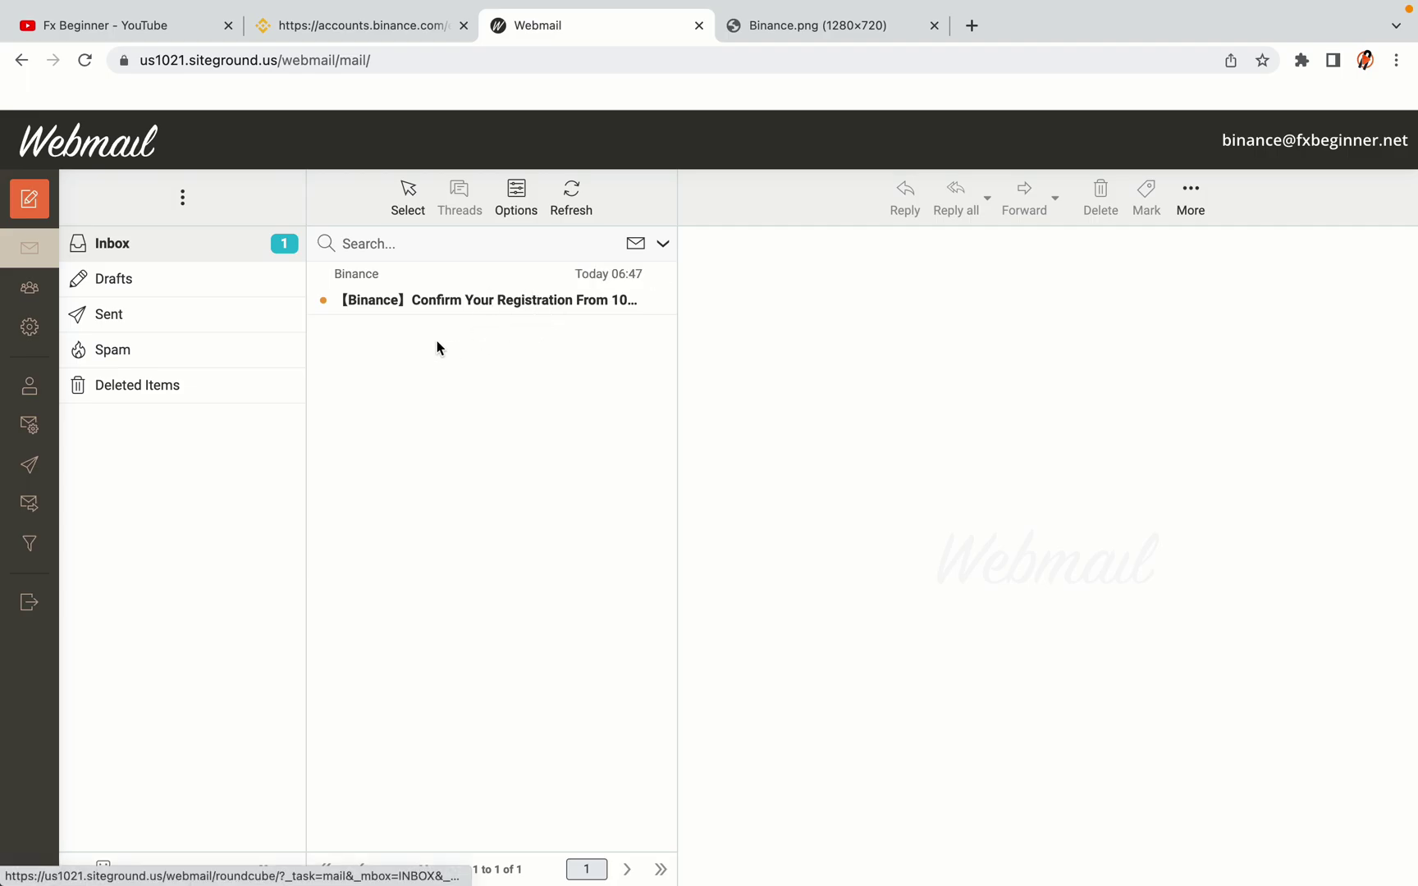
Step: Open Binance's registration confirmation email in Roundcube and scroll to its contents
{"action": "left_click", "coordinate": [493, 300]}
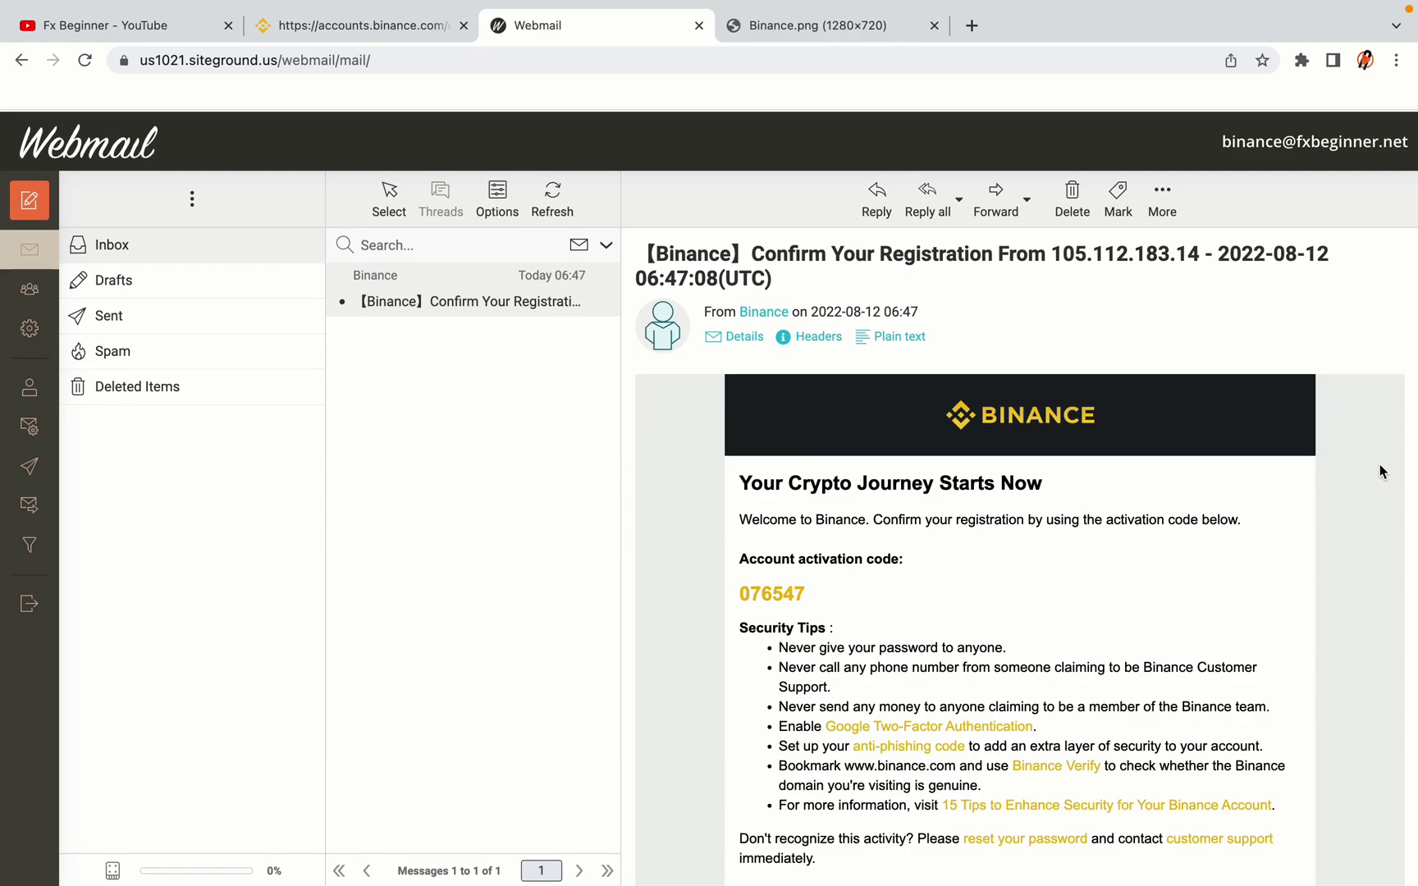
{"action": "scroll", "coordinate": [1063, 468], "scroll_direction": "down", "scroll_amount": 1}
{"action": "scroll", "coordinate": [1062, 475], "scroll_direction": "down", "scroll_amount": 3}
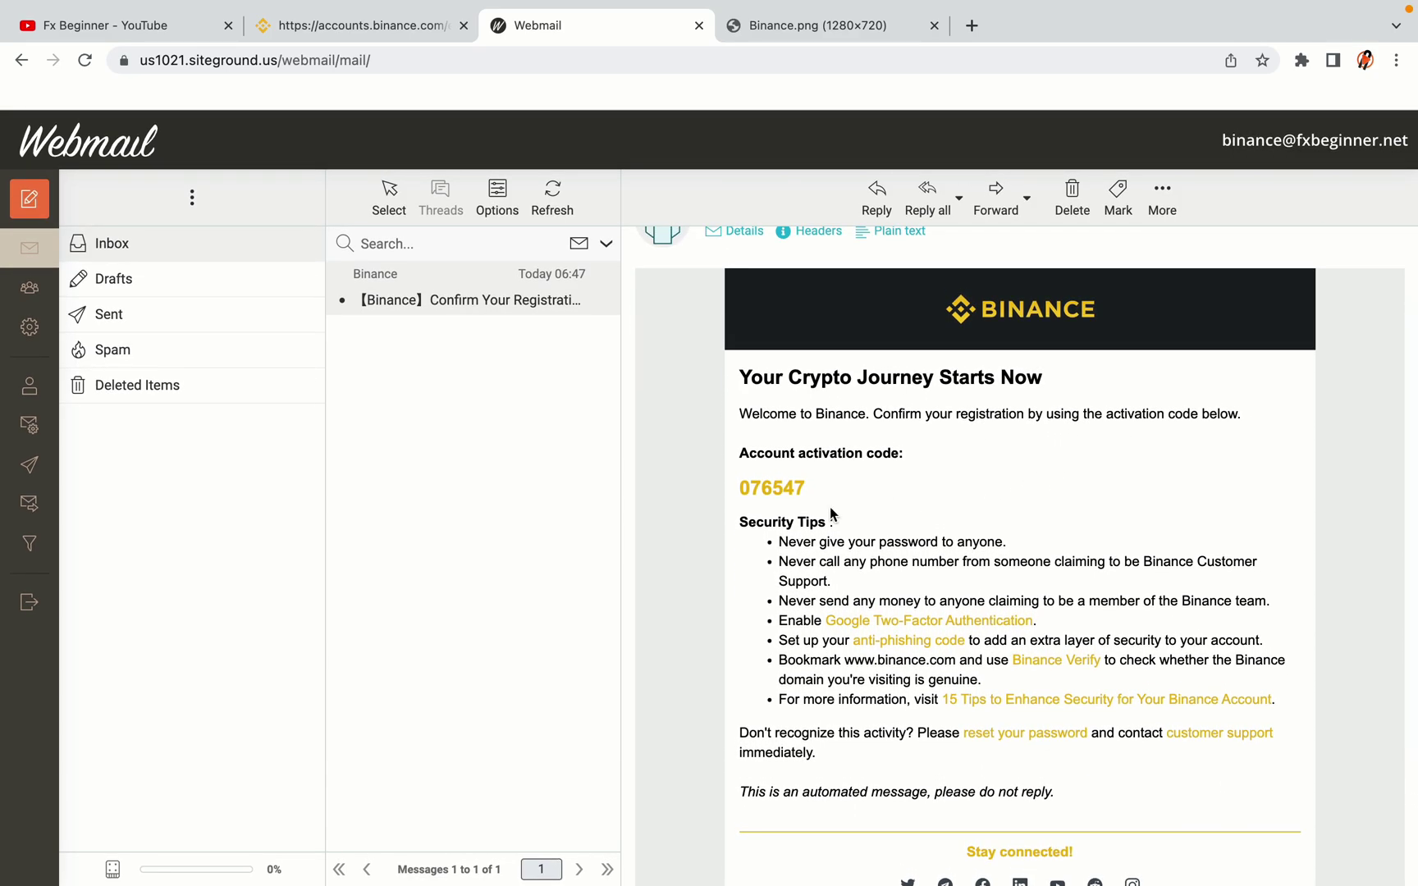
Step: Select the account activation code in the email and copy it
{"action": "left_click_drag", "start_coordinate": [739, 489], "coordinate": [805, 487]}
{"action": "left_click", "coordinate": [813, 489]}
{"action": "left_click_drag", "start_coordinate": [742, 488], "coordinate": [805, 487]}
{"action": "right_click", "coordinate": [788, 488]}
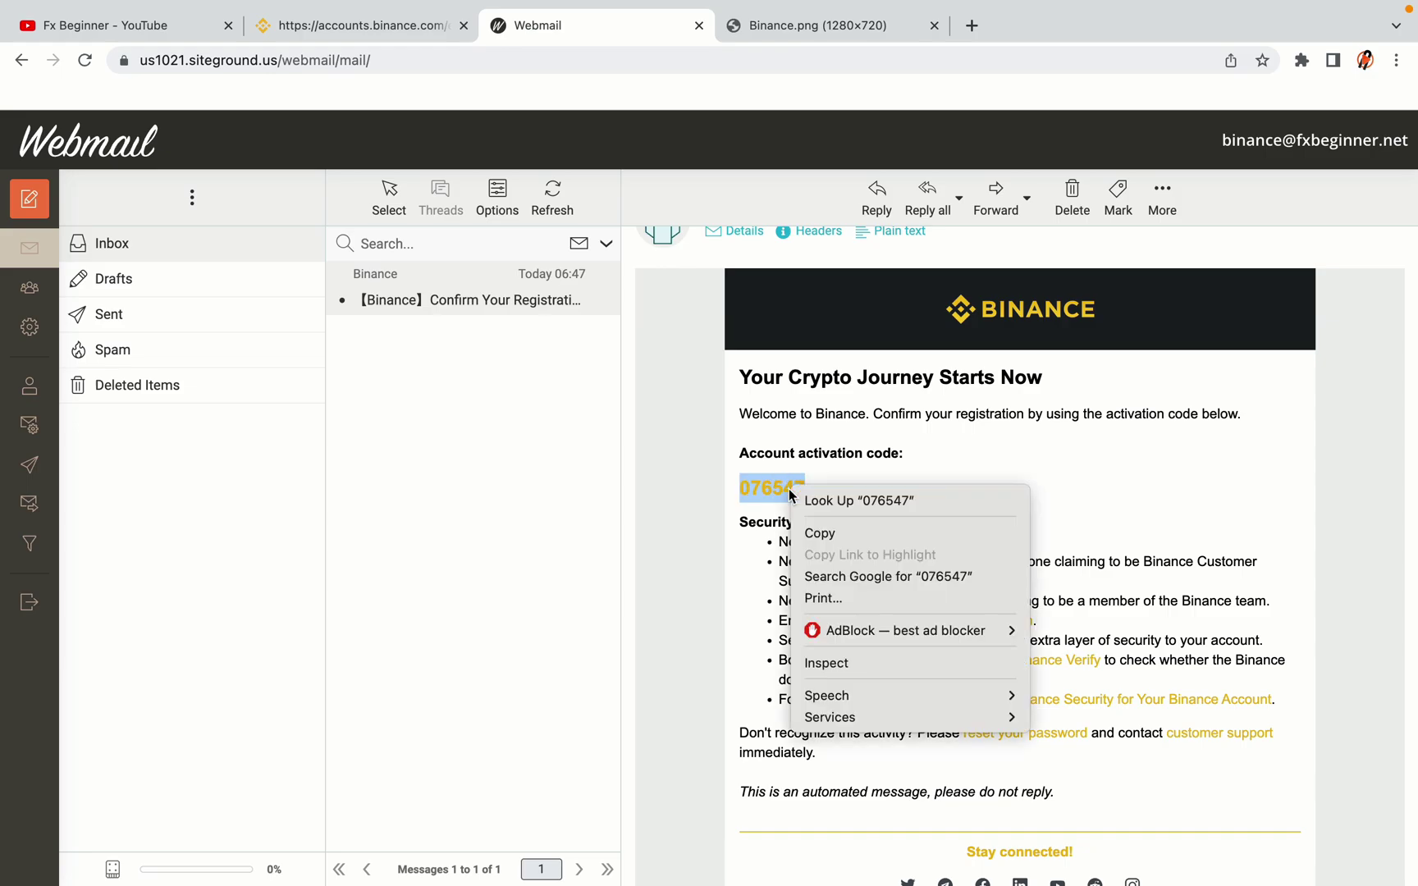
{"action": "left_click", "coordinate": [812, 531]}
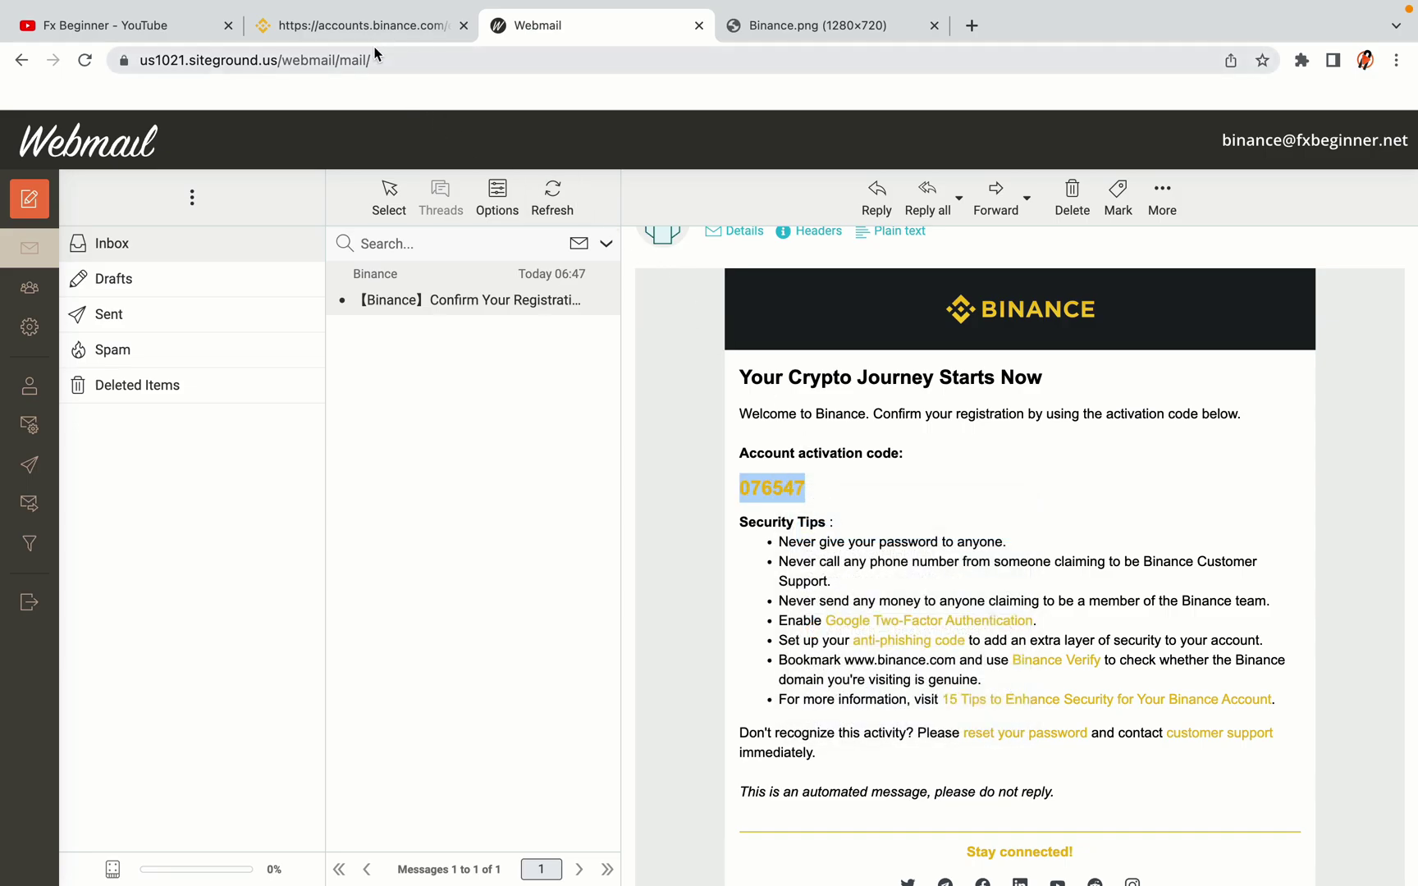
{"action": "left_click", "coordinate": [370, 25]}
Step: Paste the copied activation code into the Email Verification Code field with Ctrl+V
{"action": "left_click", "coordinate": [472, 439]}
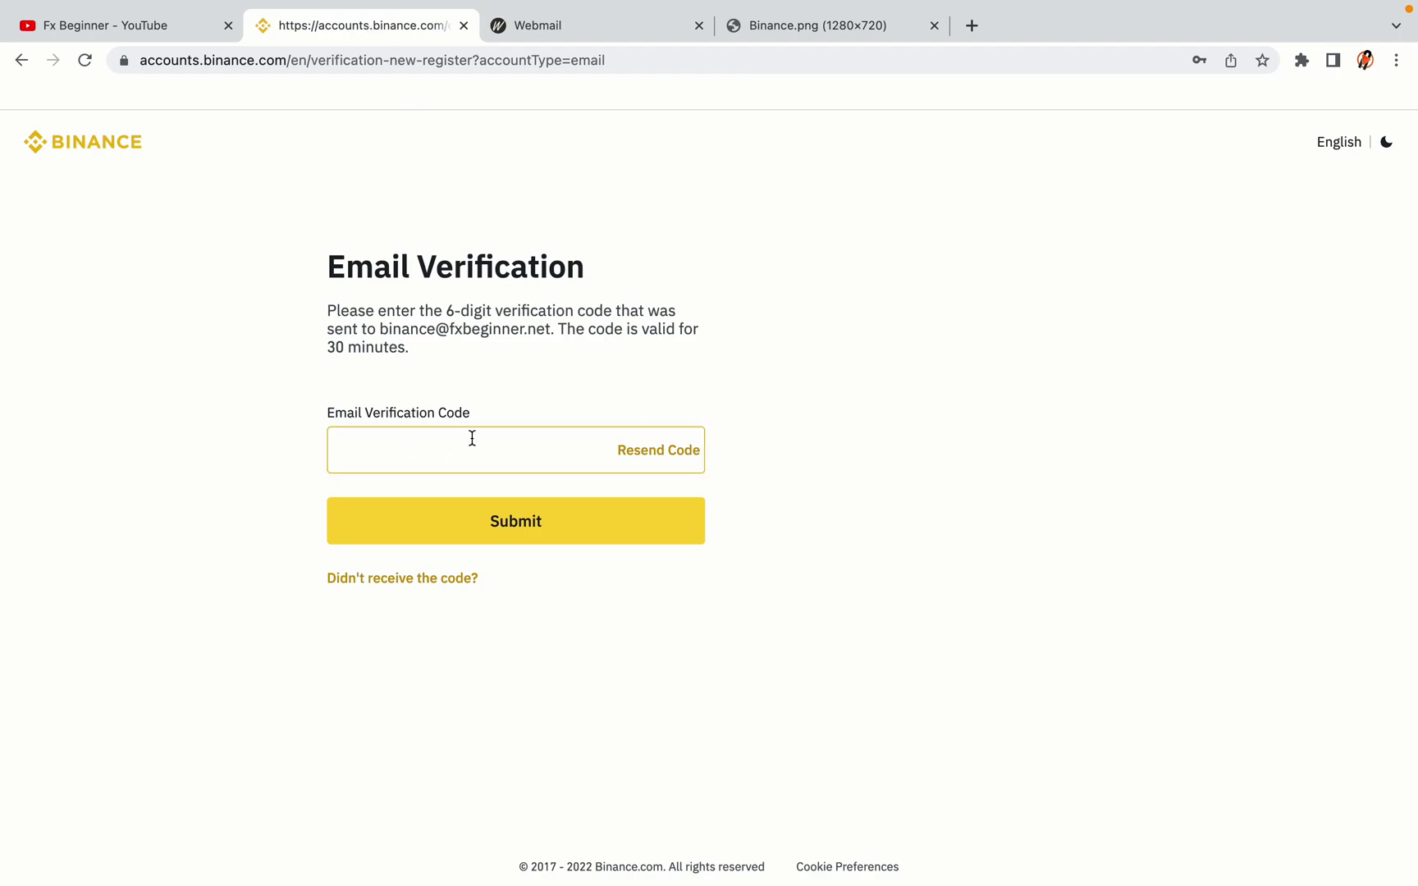
{"action": "key", "text": "ctrl+v"}
{"action": "left_click", "coordinate": [249, 419]}
{"action": "left_click", "coordinate": [404, 435]}
{"action": "left_click", "coordinate": [509, 293]}
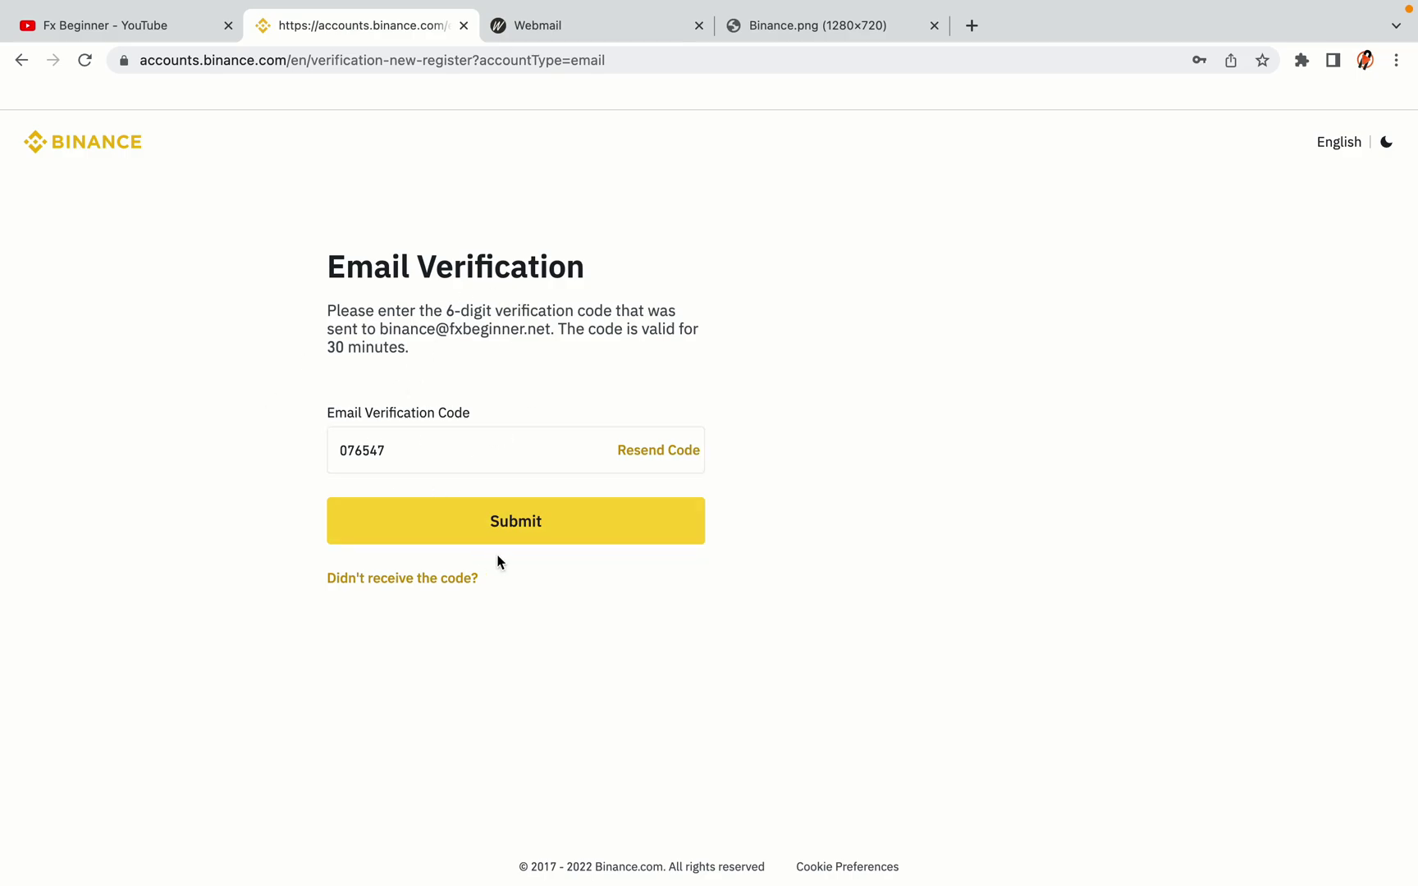
Step: Submit the verification code and review the Wallet Overview showing 0.02280453 BTC
{"action": "left_click", "coordinate": [654, 539]}
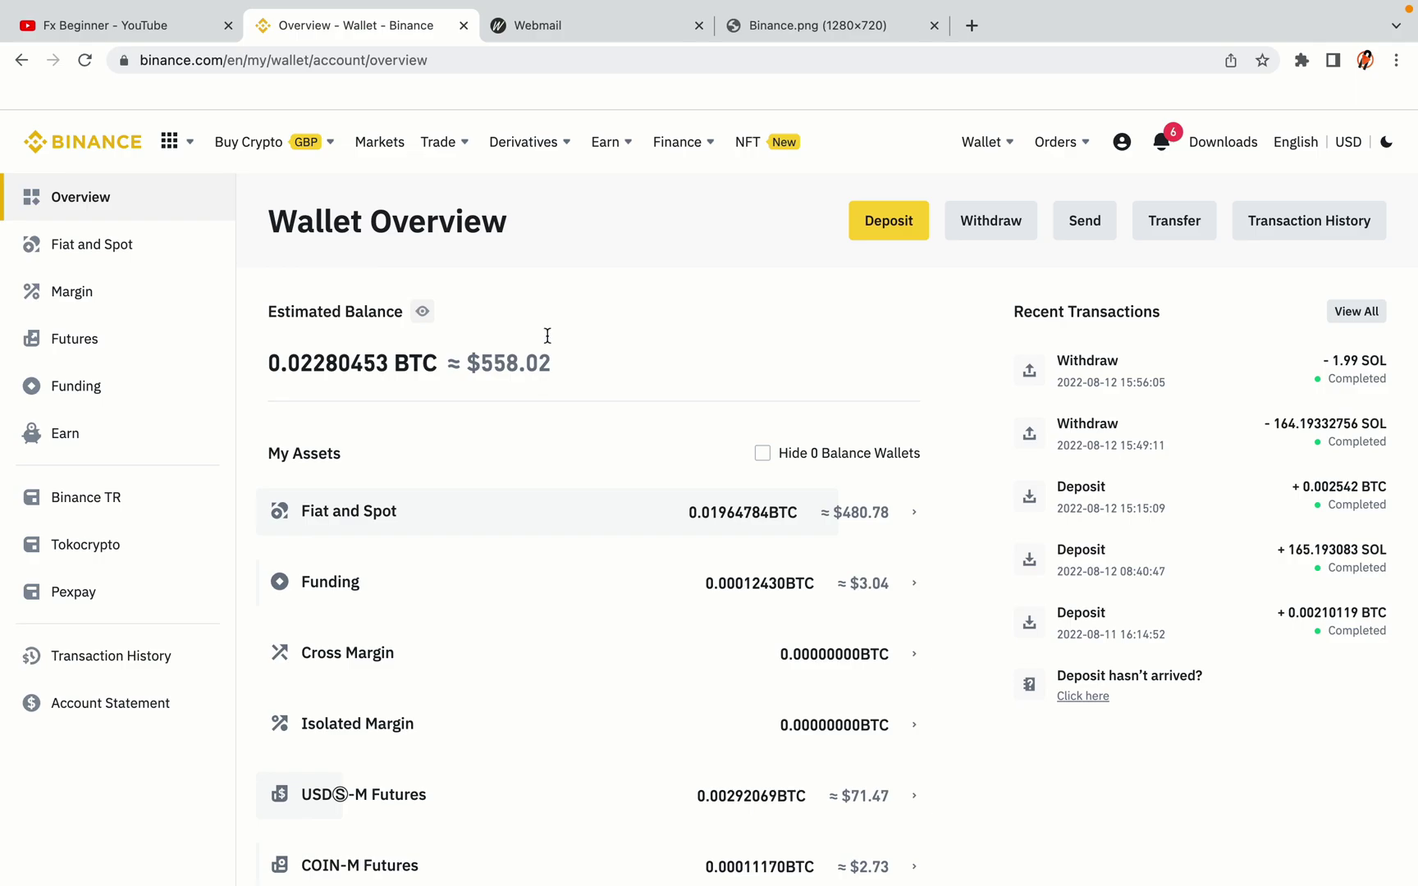
{"action": "scroll", "coordinate": [871, 377], "scroll_direction": "down", "scroll_amount": 3}
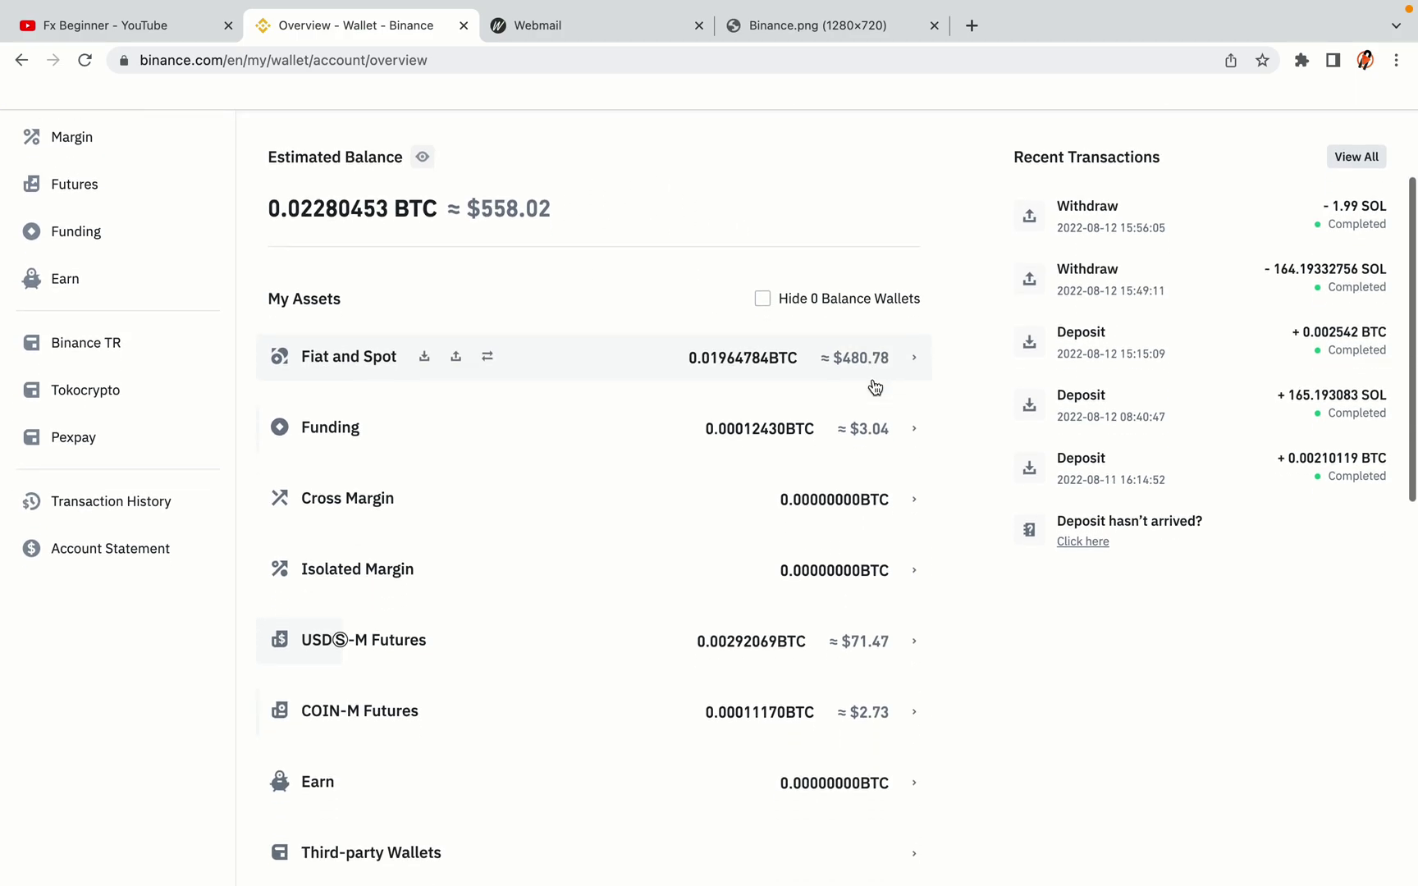
{"action": "scroll", "coordinate": [872, 377], "scroll_direction": "down", "scroll_amount": 3}
{"action": "scroll", "coordinate": [872, 378], "scroll_direction": "up", "scroll_amount": 6}
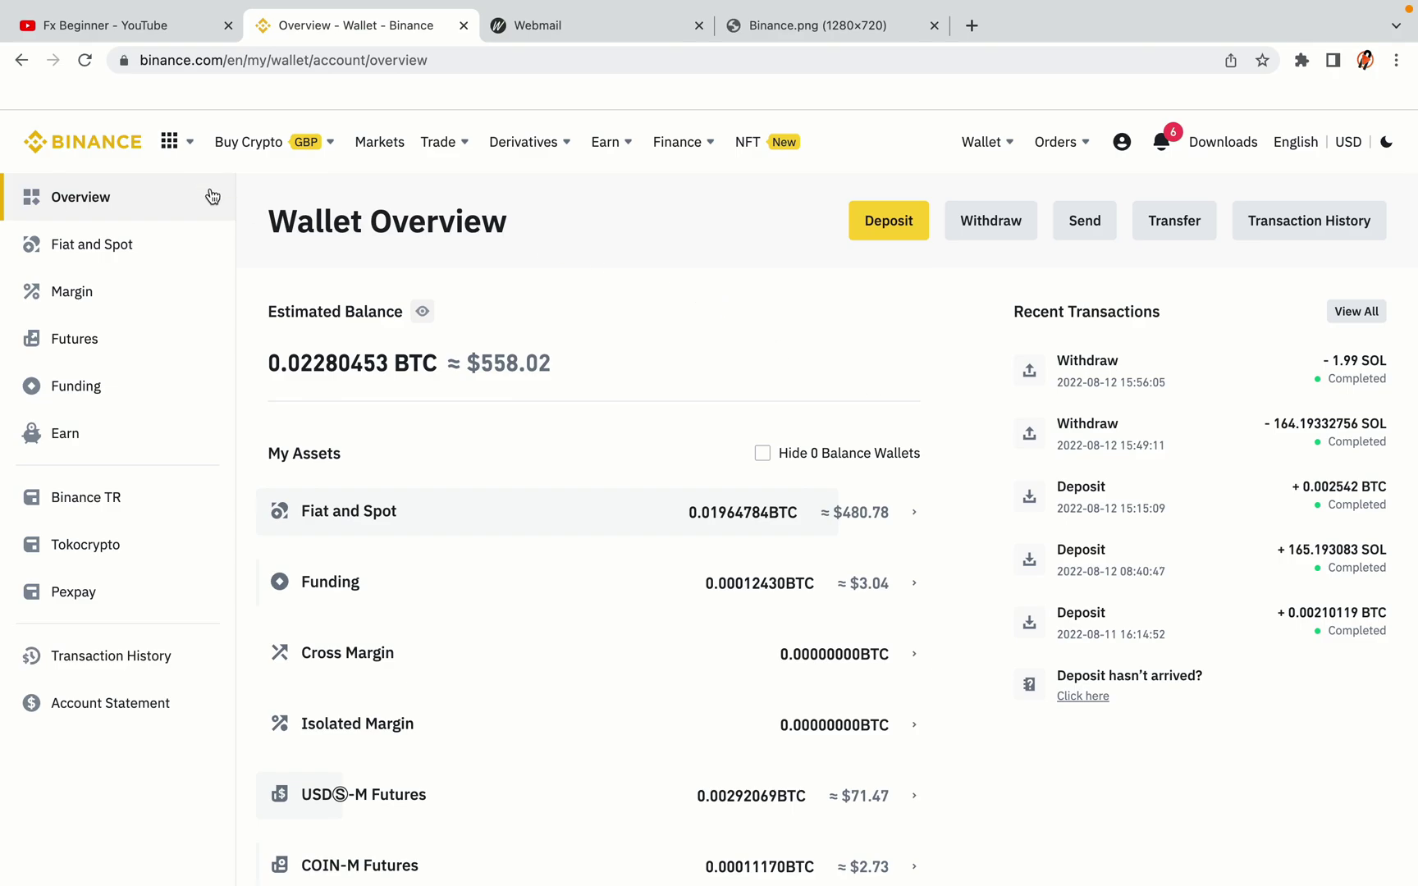
Step: Preview the Buy Crypto and Trade menus, then return to the Binance homepage via the logo
{"action": "mouse_move", "coordinate": [275, 146]}
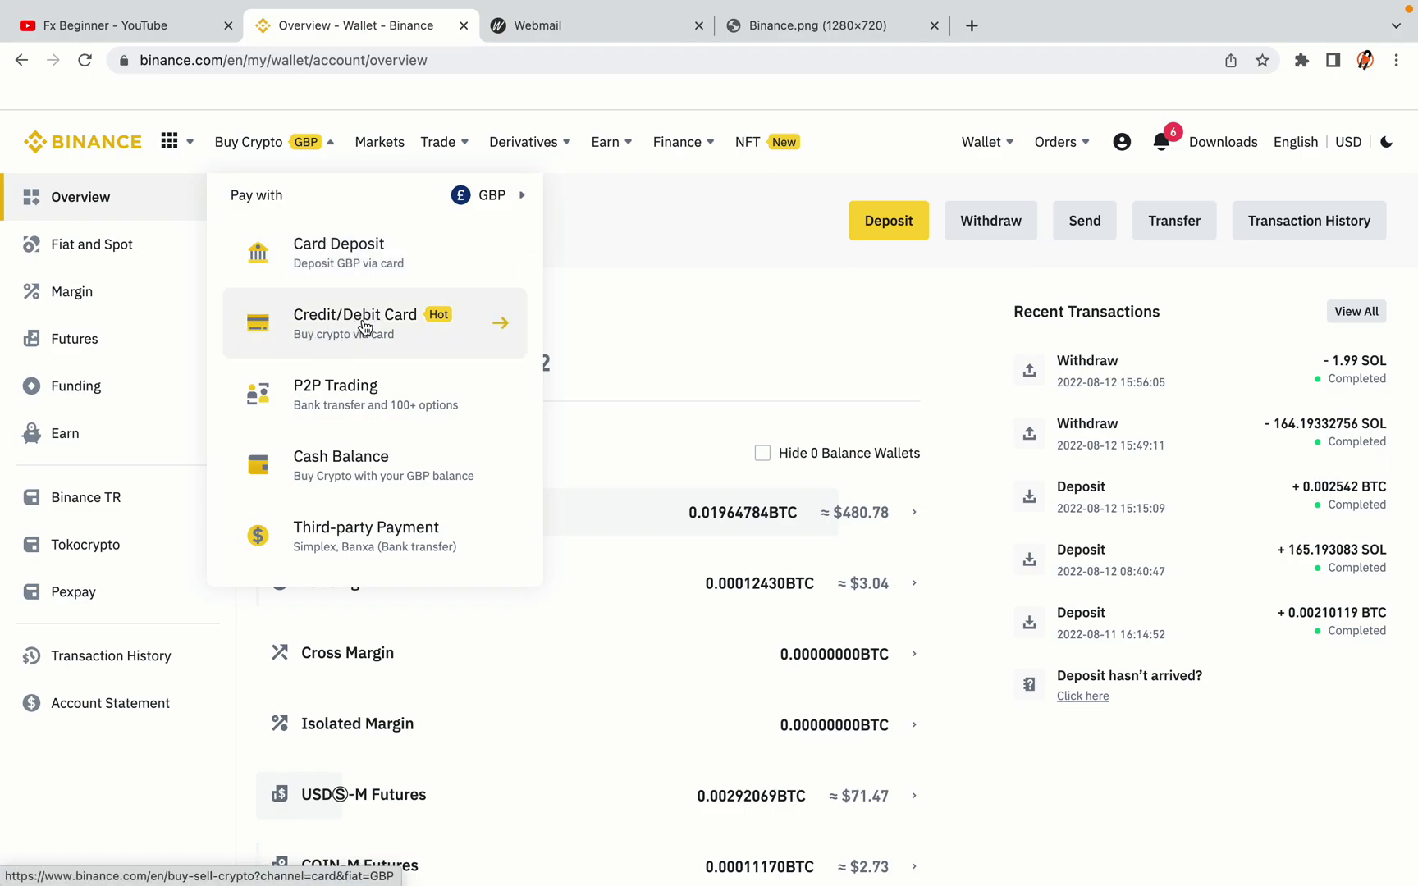
{"action": "mouse_move", "coordinate": [435, 143]}
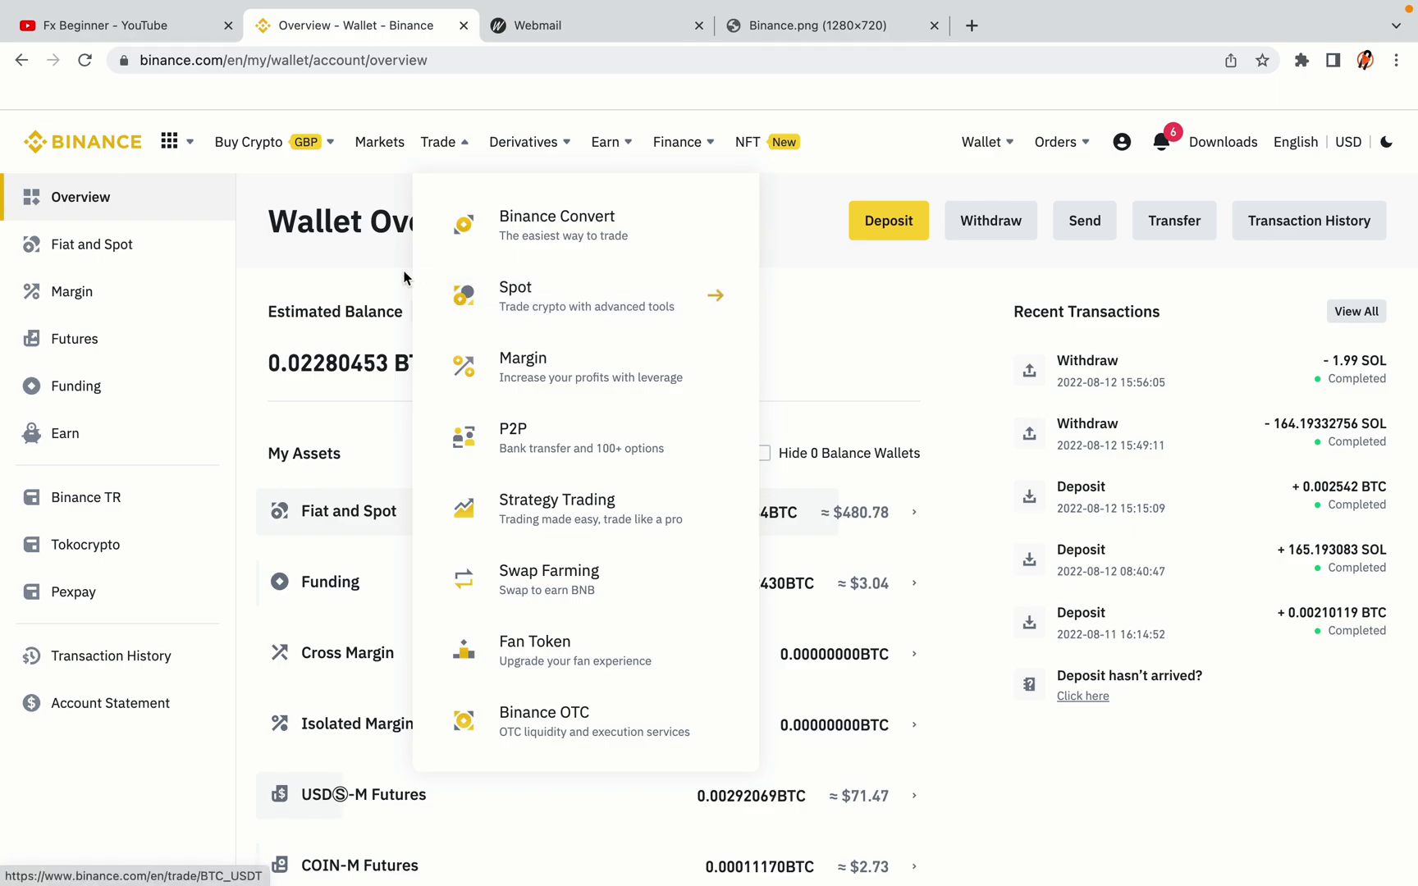
{"action": "left_click", "coordinate": [92, 135]}
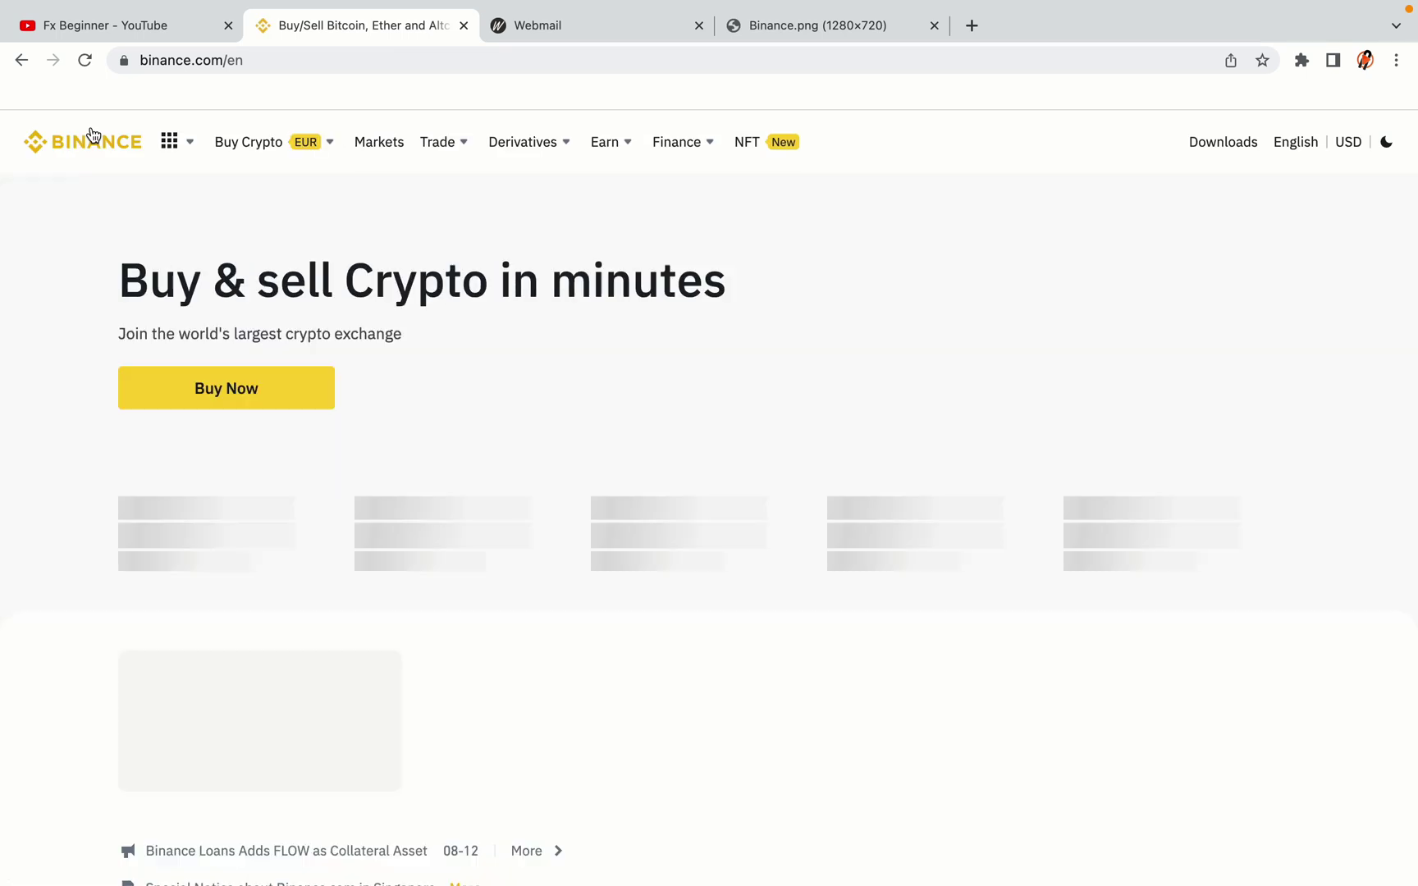